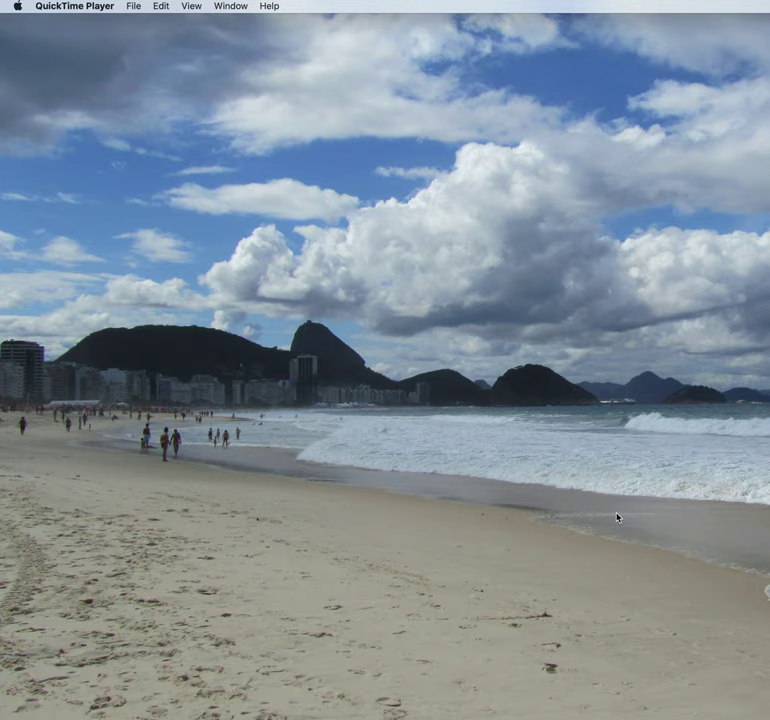
Step: Switch from QuickTime Player to Microsoft Excel using the Dock
{"action": "mouse_move", "coordinate": [544, 705]}
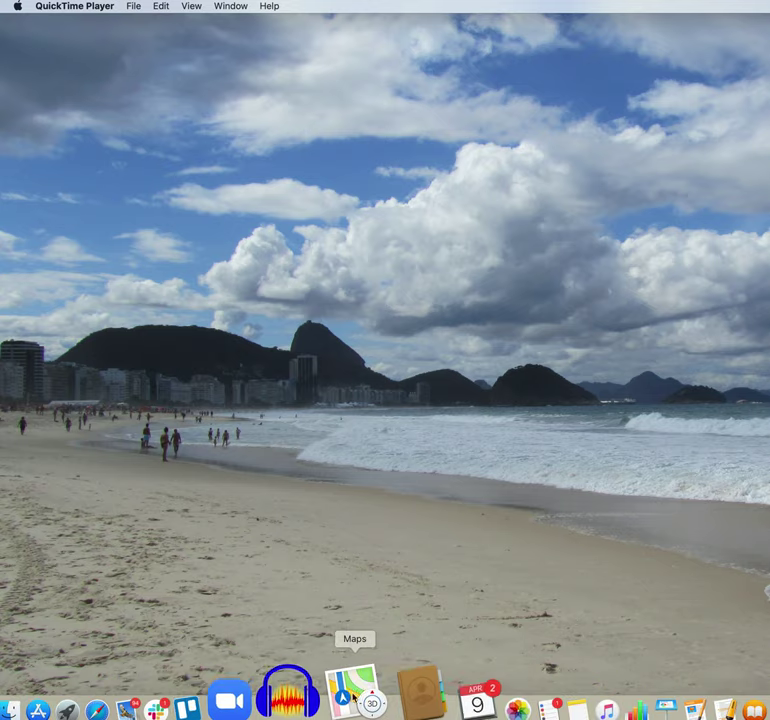
Step: Move the water gas shift workbook to the top-left, reposition and widen the Kcalc window, then bring water gas shift forward
{"action": "left_click", "coordinate": [700, 695]}
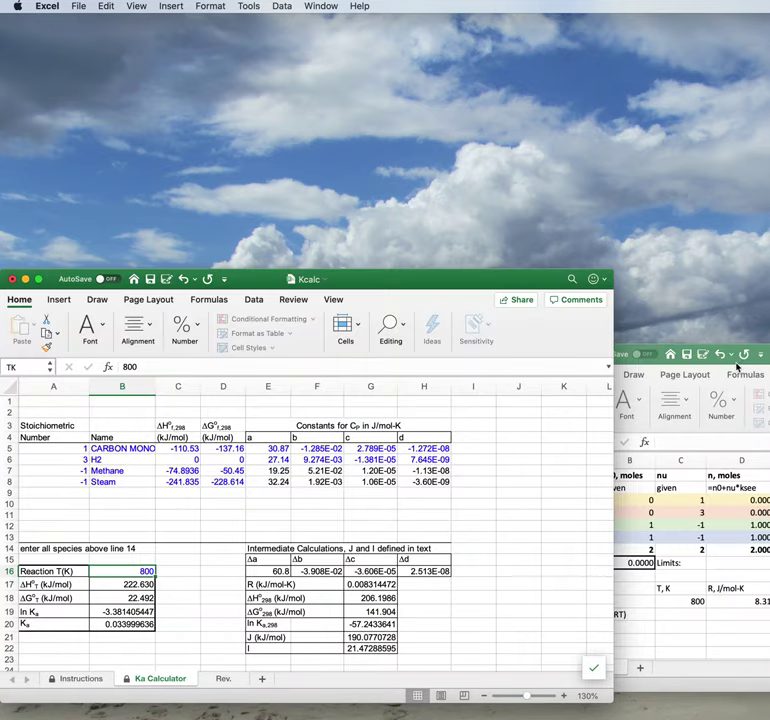
{"action": "left_click_drag", "start_coordinate": [742, 356], "coordinate": [206, 24]}
{"action": "left_click", "coordinate": [526, 496]}
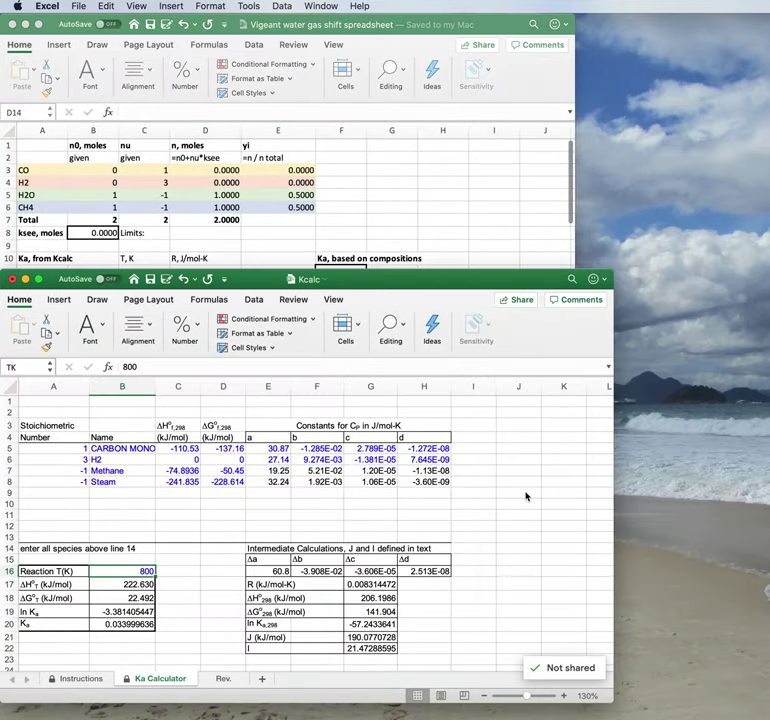
{"action": "mouse_move", "coordinate": [429, 280]}
{"action": "left_mouse_down"}
{"action": "mouse_move", "coordinate": [461, 280]}
{"action": "mouse_move", "coordinate": [432, 287]}
{"action": "left_mouse_up"}
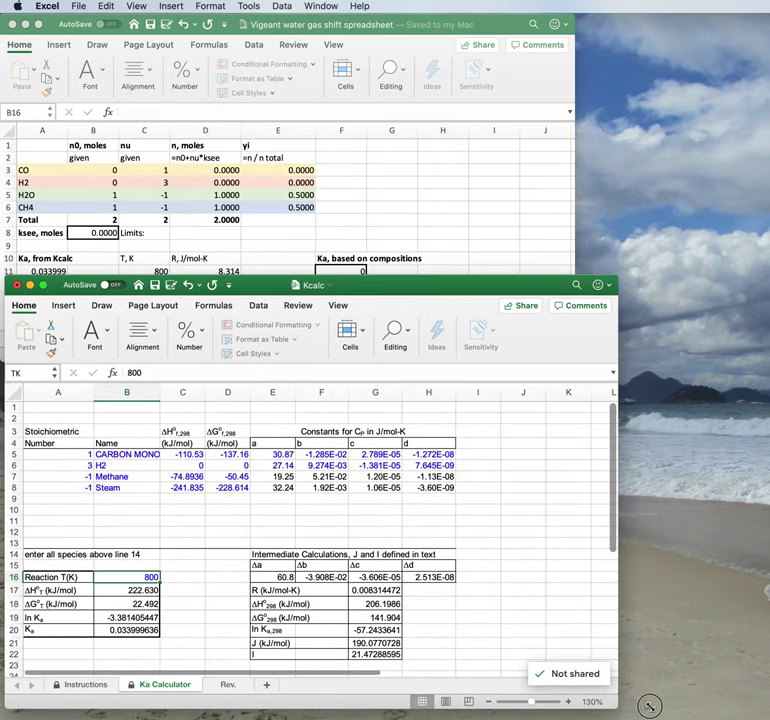
{"action": "left_click_drag", "start_coordinate": [650, 706], "coordinate": [690, 706]}
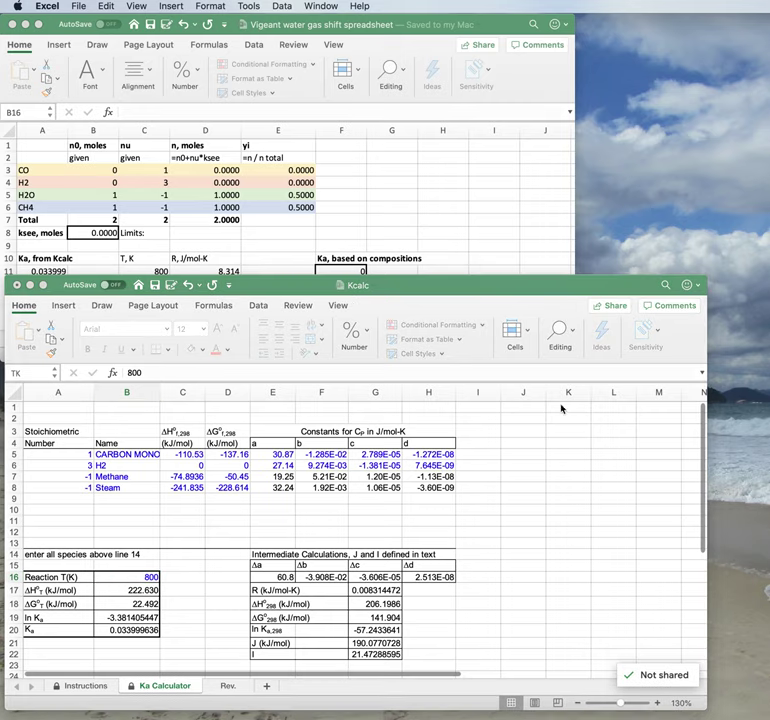
{"action": "left_click_drag", "start_coordinate": [498, 292], "coordinate": [502, 300]}
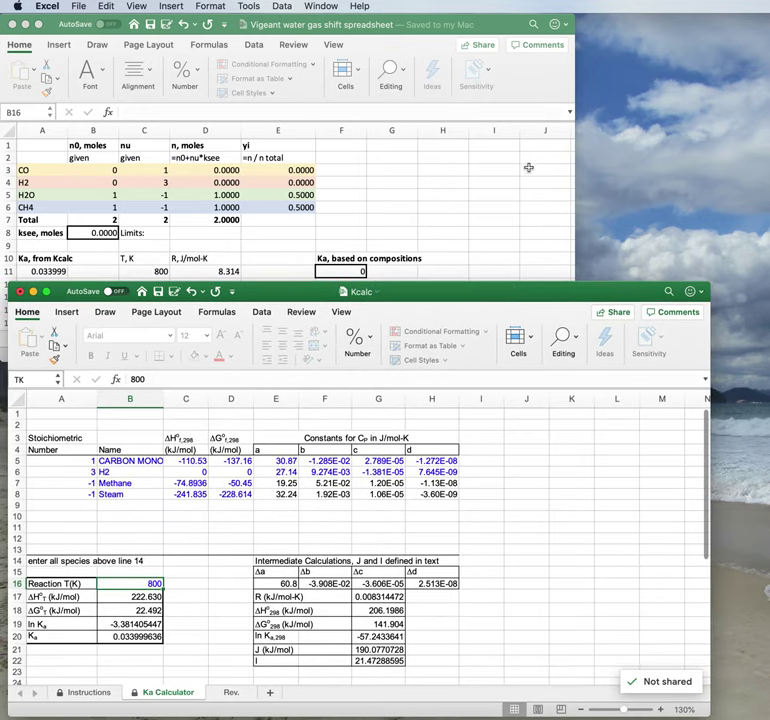
{"action": "left_click", "coordinate": [490, 215]}
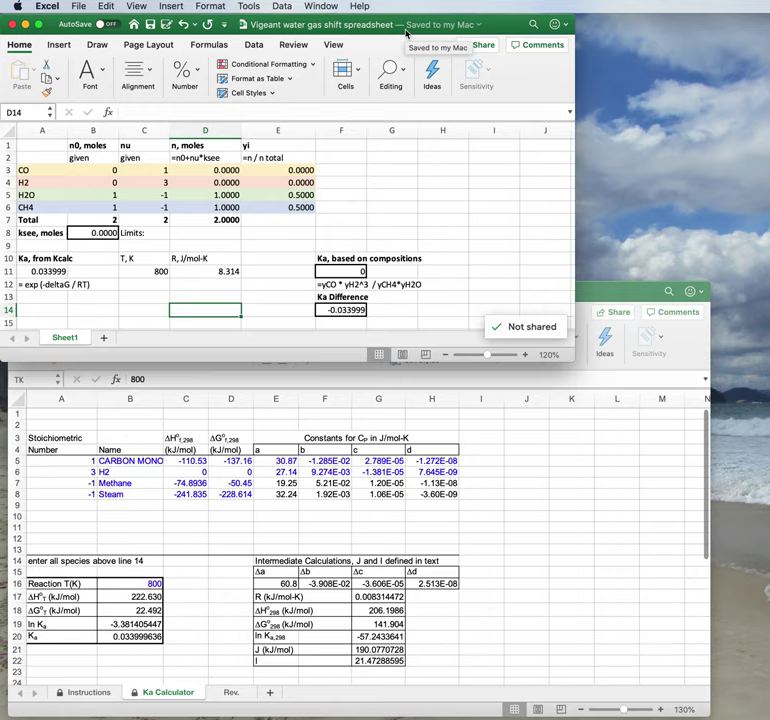
{"action": "left_click", "coordinate": [389, 193]}
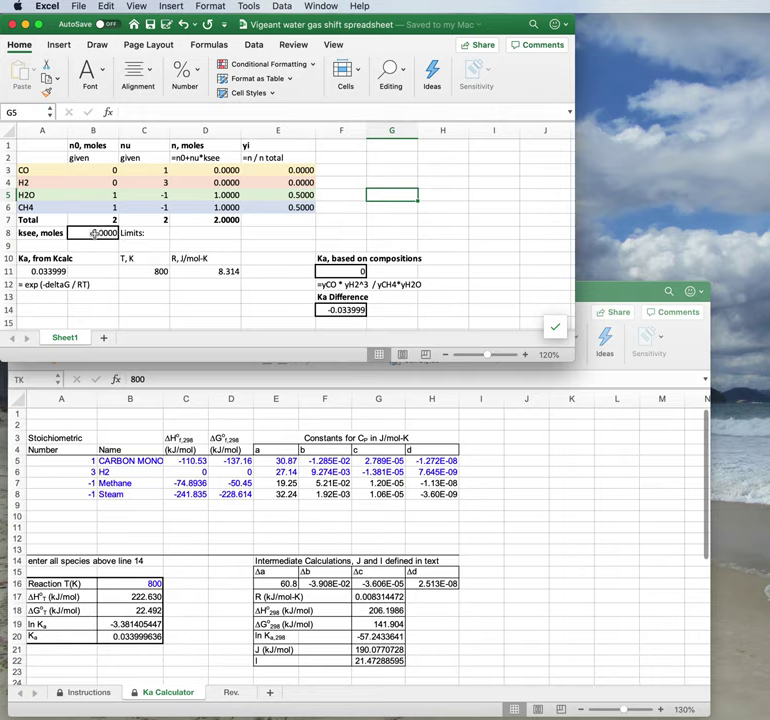
{"action": "left_click", "coordinate": [93, 233]}
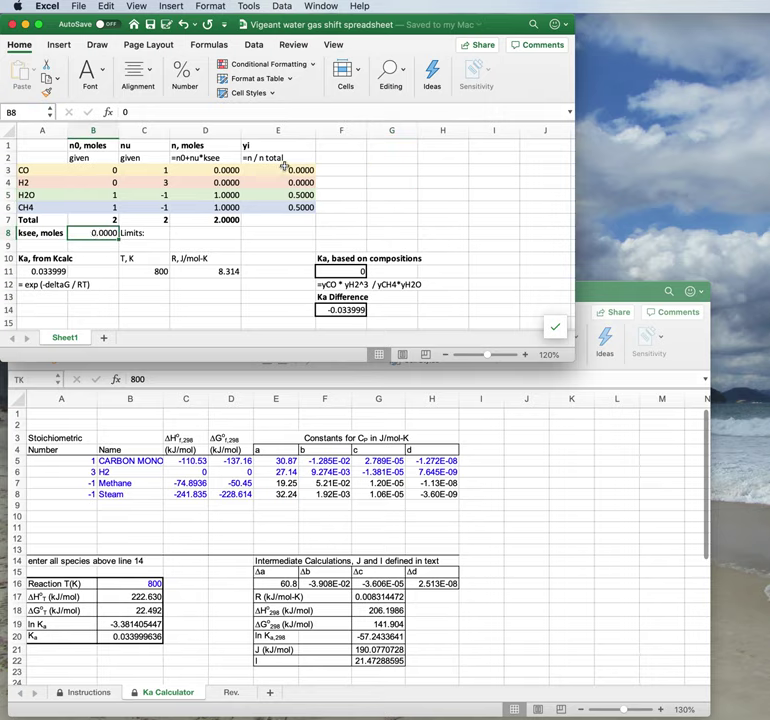
{"action": "left_click", "coordinate": [285, 170]}
{"action": "left_click_drag", "start_coordinate": [285, 170], "coordinate": [290, 219]}
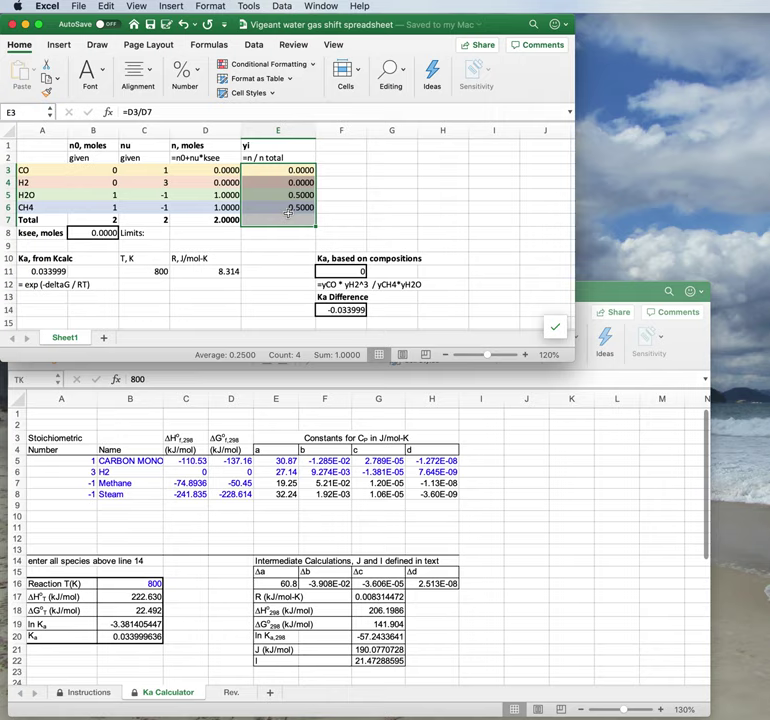
{"action": "left_click", "coordinate": [265, 267]}
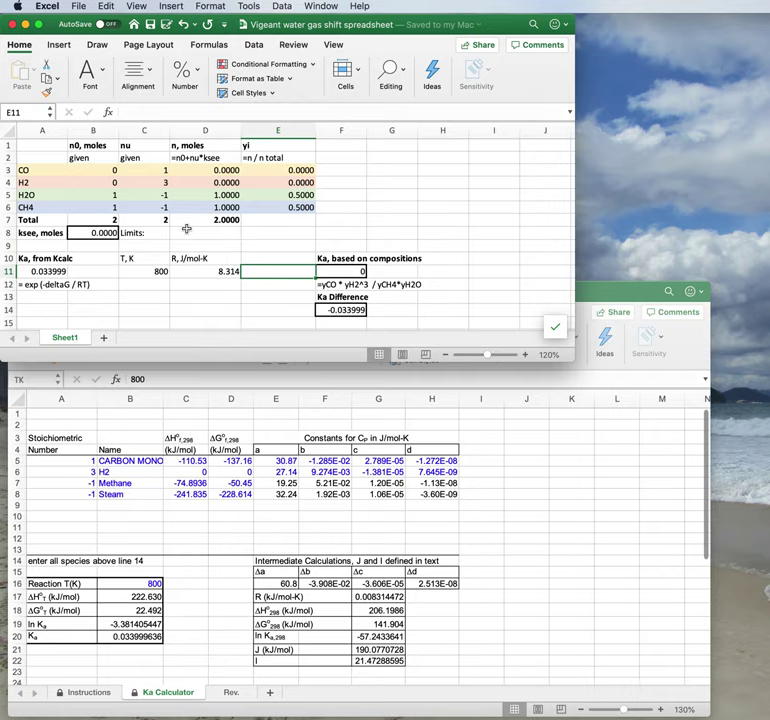
{"action": "left_click", "coordinate": [43, 171]}
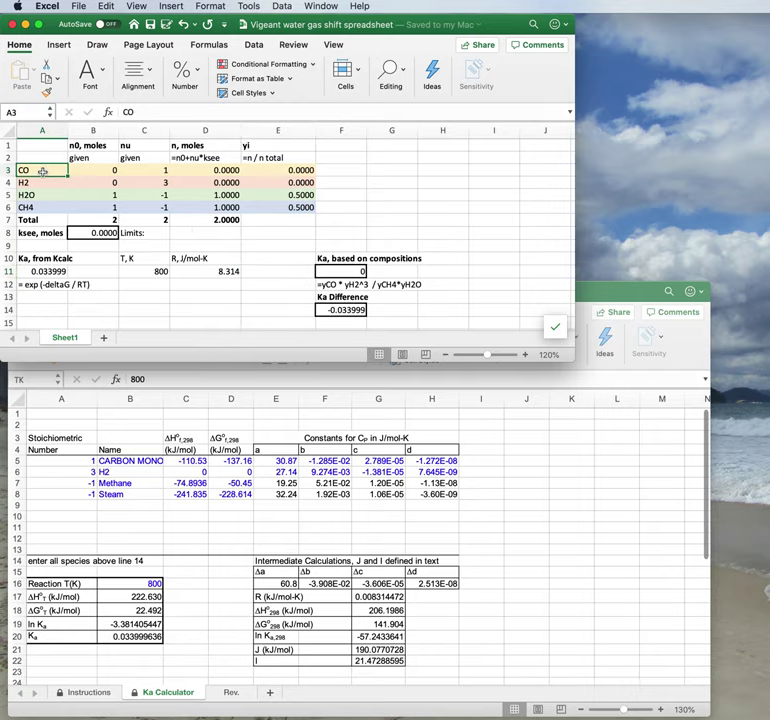
{"action": "key", "text": "Down"}
{"action": "key", "text": "Down"}
{"action": "key", "text": "Down"}
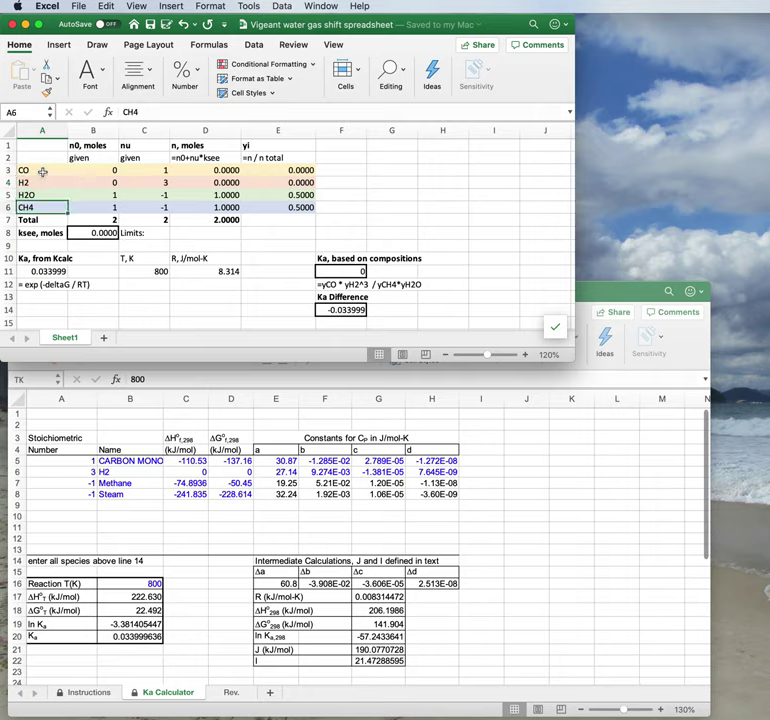
{"action": "key", "text": "Up"}
{"action": "key", "text": "Up"}
{"action": "key", "text": "Up"}
{"action": "key", "text": "Up"}
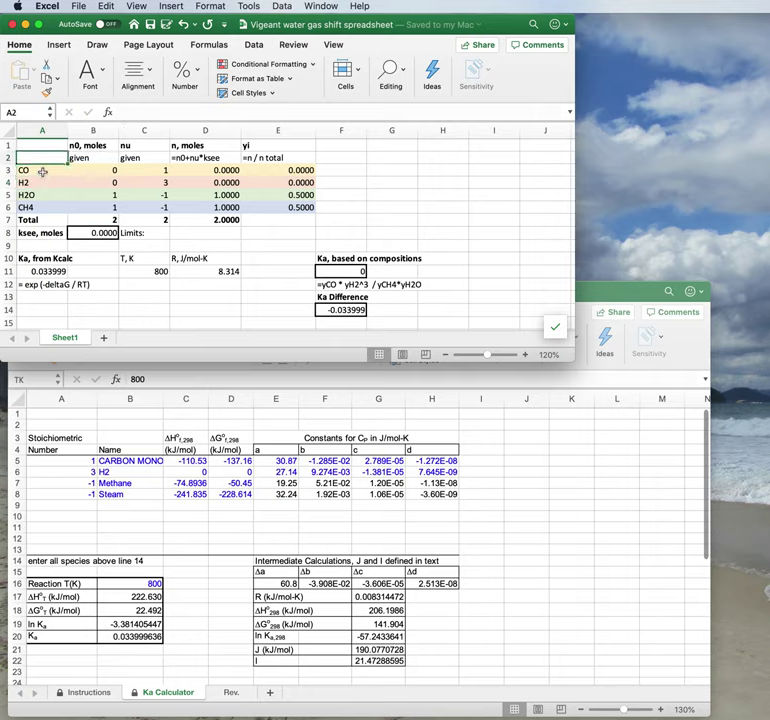
{"action": "key", "text": "Right"}
{"action": "key", "text": "Up"}
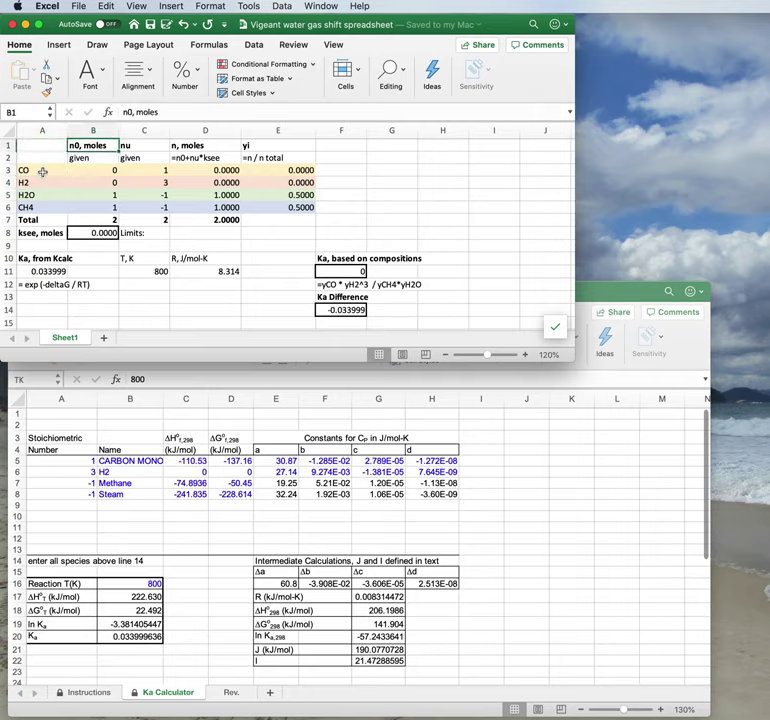
{"action": "key", "text": "Down"}
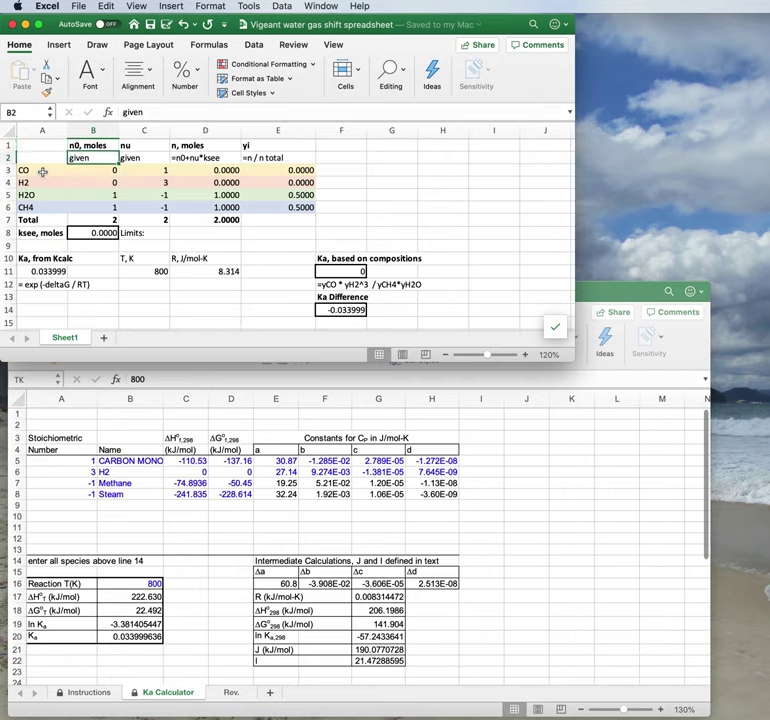
{"action": "key", "text": "Down"}
{"action": "key", "text": "Down"}
{"action": "key", "text": "Down"}
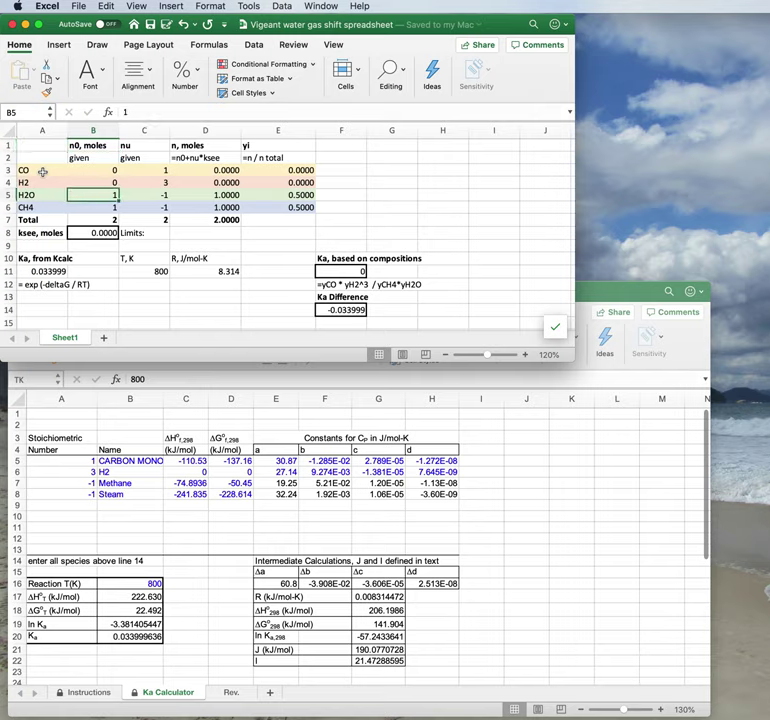
{"action": "key", "text": "Down"}
{"action": "key", "text": "Up"}
{"action": "key", "text": "Down"}
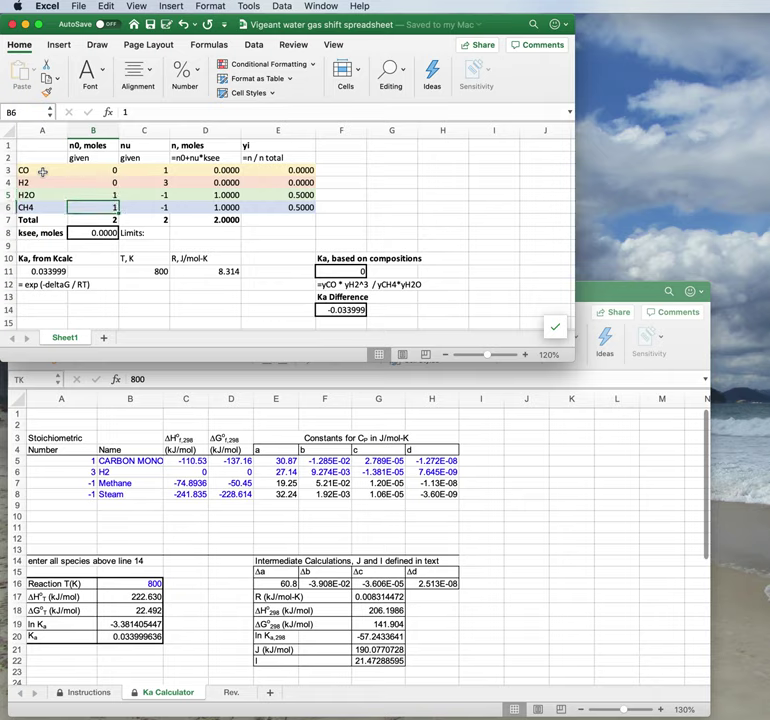
{"action": "key", "text": "Up"}
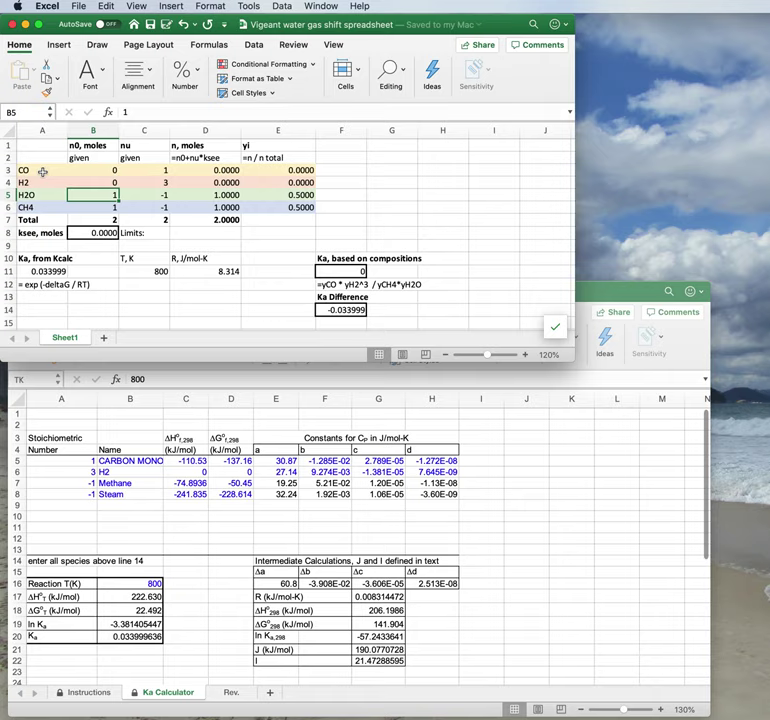
{"action": "key", "text": "Up"}
{"action": "key", "text": "Up"}
{"action": "key", "text": "Down"}
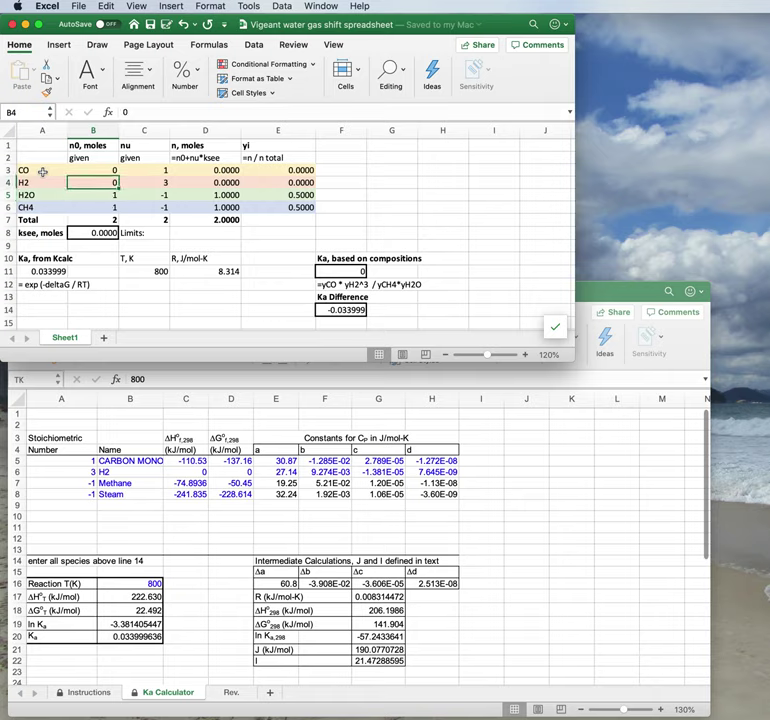
{"action": "key", "text": "Down"}
{"action": "key", "text": "Down"}
{"action": "key", "text": "Down"}
{"action": "key", "text": "Left"}
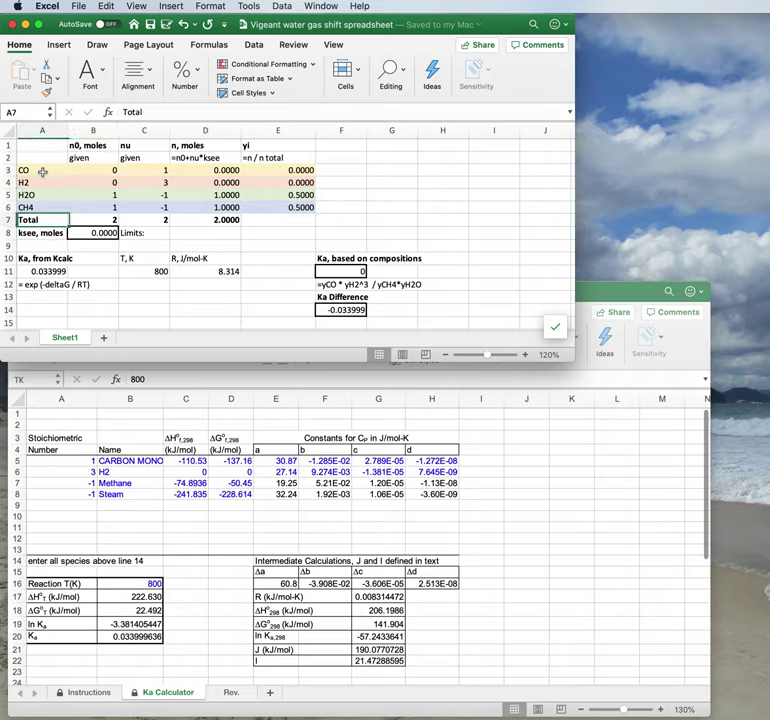
{"action": "key", "text": "Right"}
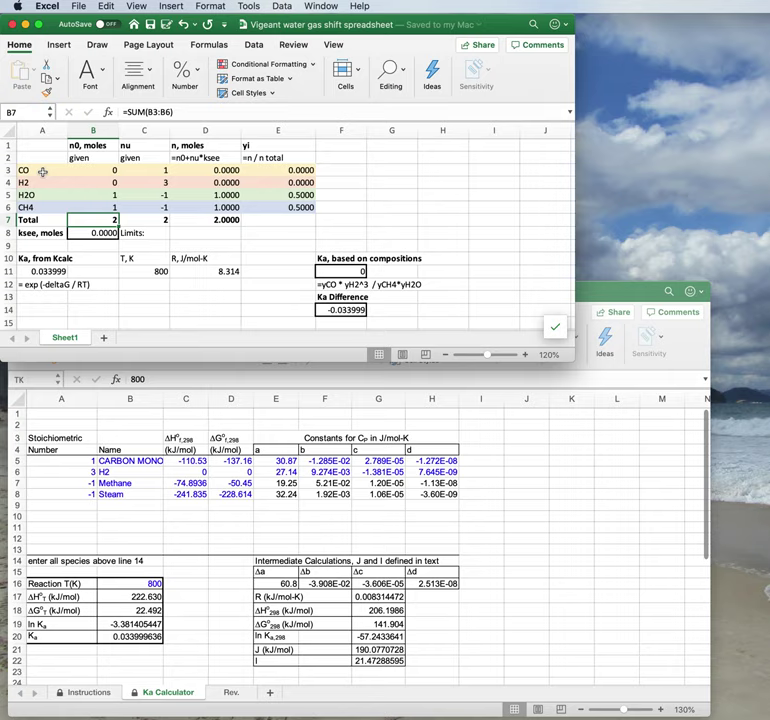
{"action": "key", "text": "Right"}
{"action": "key", "text": "Up"}
{"action": "key", "text": "Up"}
{"action": "key", "text": "Up"}
{"action": "key", "text": "Up"}
{"action": "key", "text": "Up"}
{"action": "key", "text": "Up"}
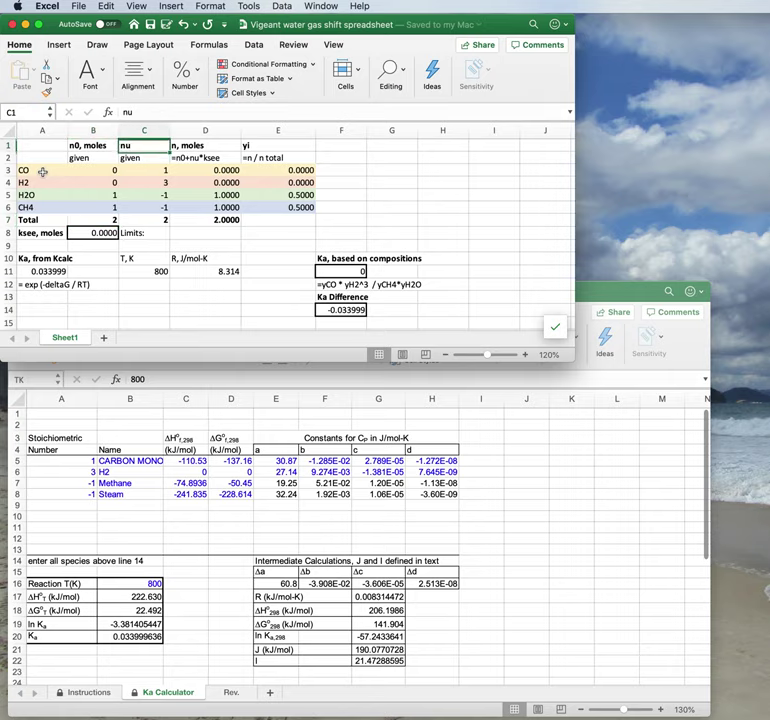
{"action": "key", "text": "Down"}
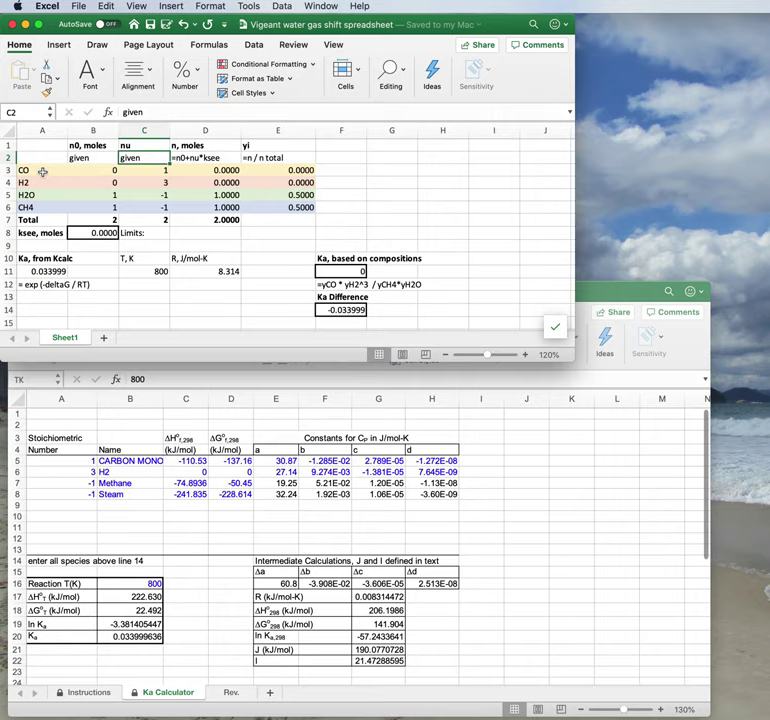
{"action": "key", "text": "Down"}
{"action": "key", "text": "Down"}
{"action": "key", "text": "Down"}
{"action": "key", "text": "Down"}
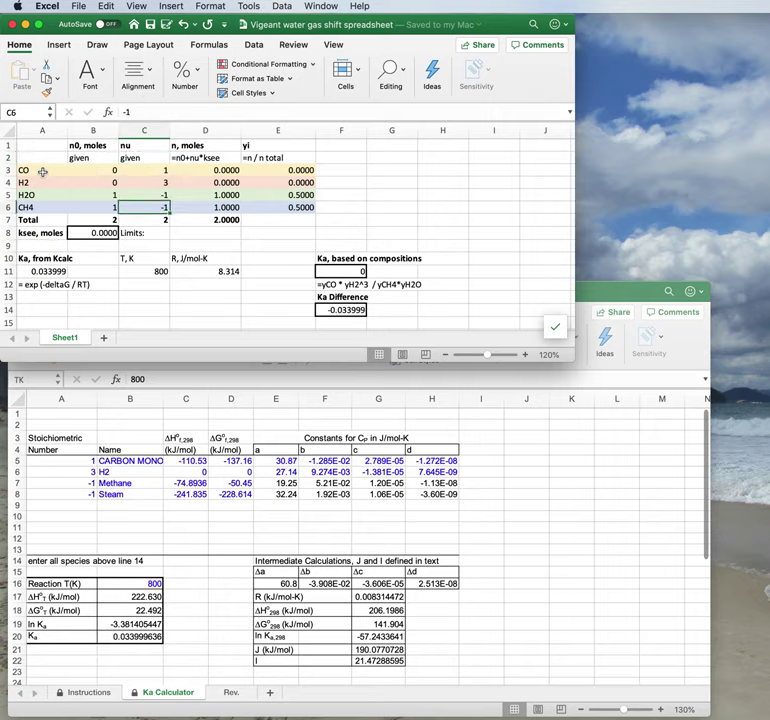
{"action": "key", "text": "Up"}
{"action": "key", "text": "Down"}
{"action": "key", "text": "Up"}
{"action": "key", "text": "Up"}
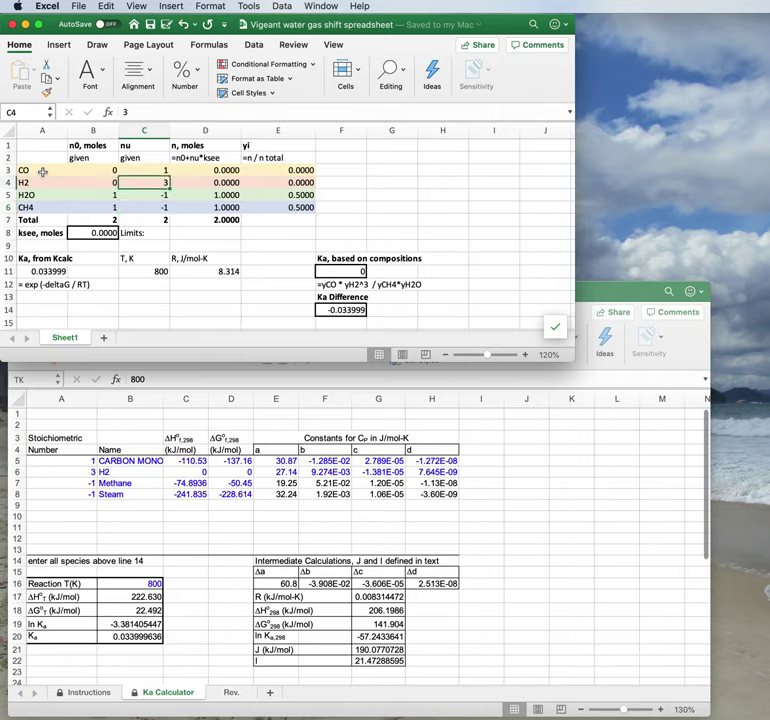
{"action": "key", "text": "Up"}
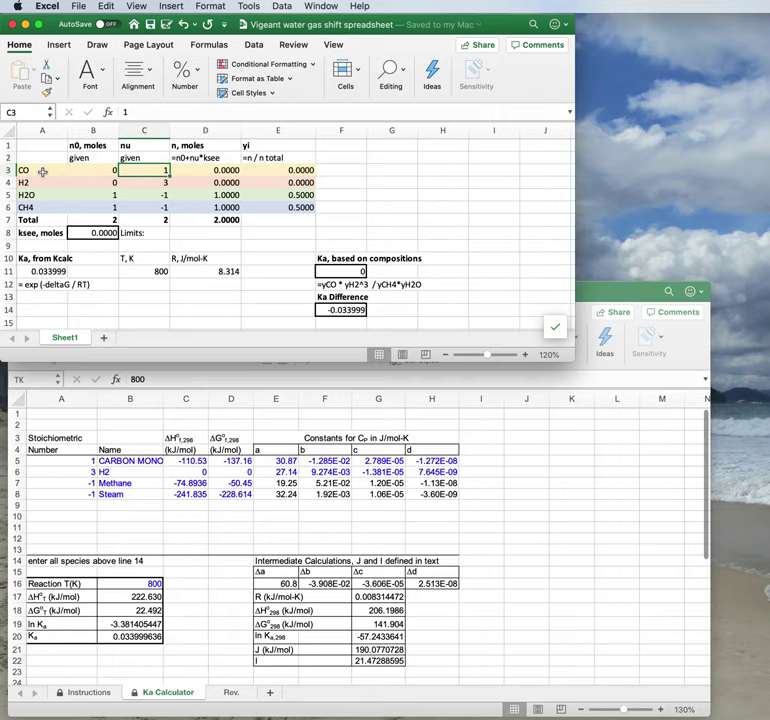
{"action": "key", "text": "Right"}
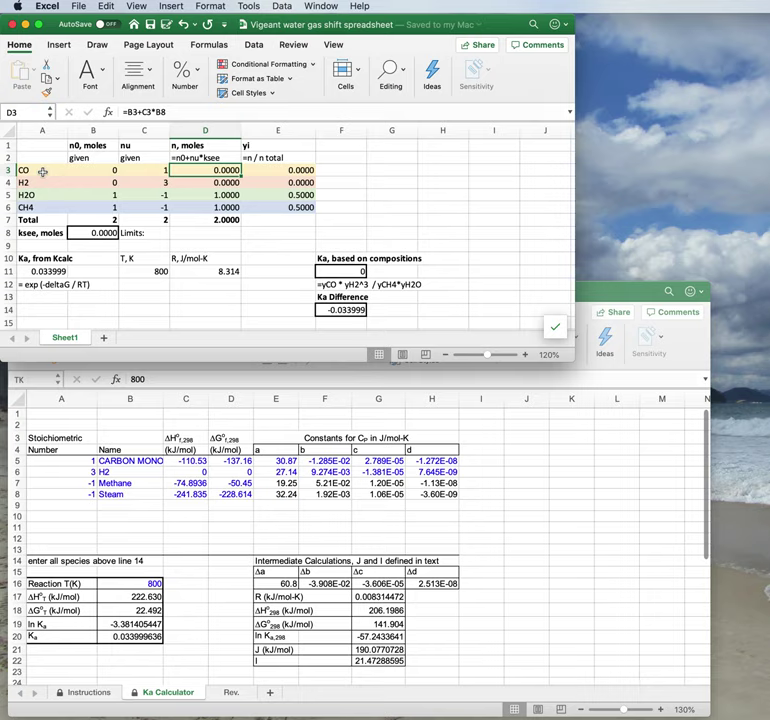
{"action": "left_click", "coordinate": [96, 232]}
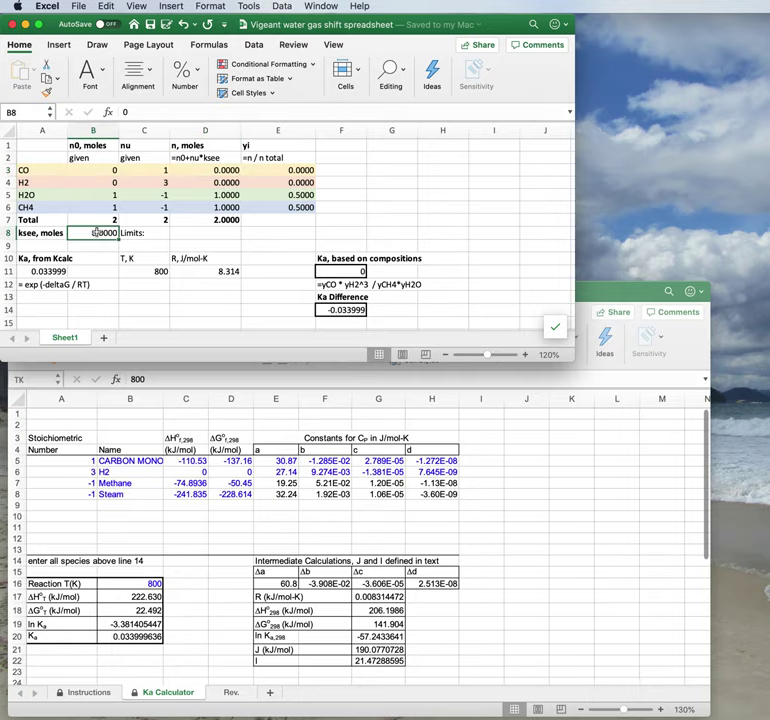
{"action": "left_click_drag", "start_coordinate": [40, 232], "coordinate": [96, 232]}
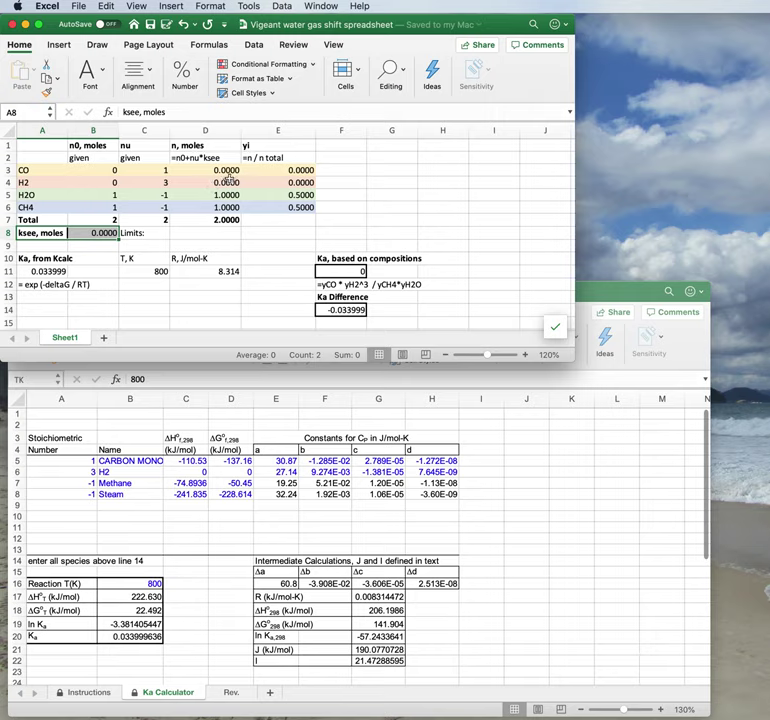
{"action": "left_click", "coordinate": [226, 171]}
{"action": "key", "text": "Down"}
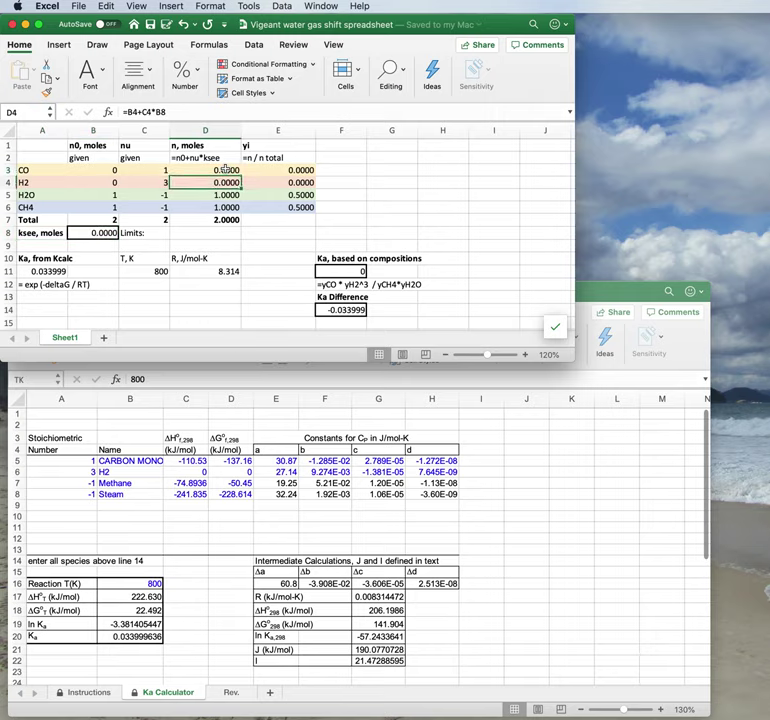
{"action": "key", "text": "Down"}
{"action": "key", "text": "Down"}
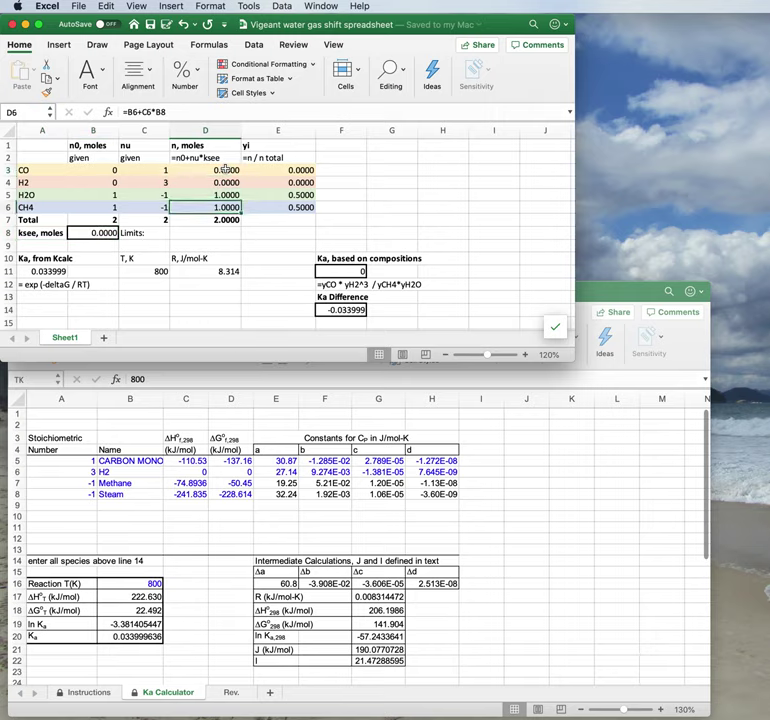
{"action": "key", "text": "Up"}
{"action": "key", "text": "Down"}
{"action": "key", "text": "Up"}
{"action": "key", "text": "Up"}
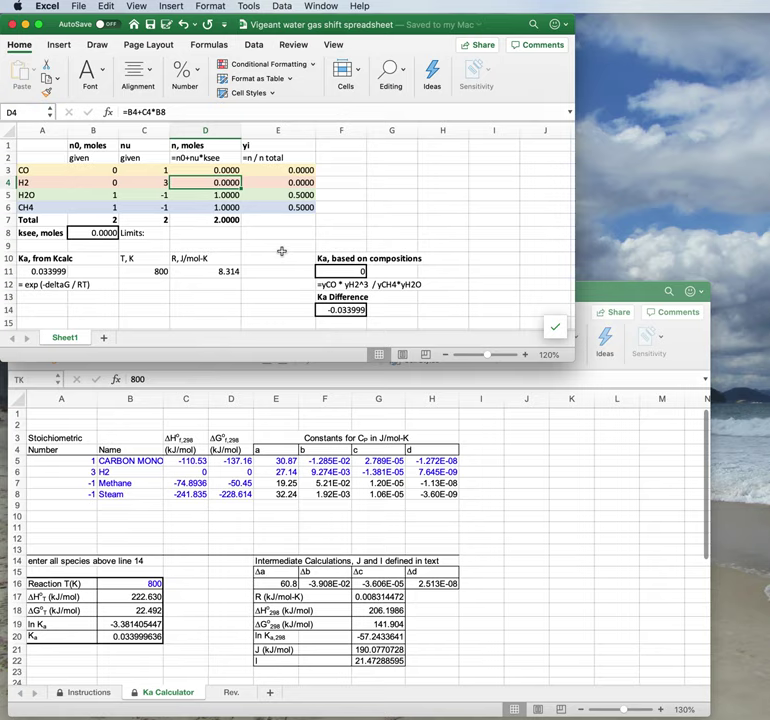
{"action": "key", "text": "Up"}
{"action": "key", "text": "Up"}
{"action": "key", "text": "Up"}
{"action": "key", "text": "Down"}
{"action": "key", "text": "Down"}
{"action": "key", "text": "Down"}
{"action": "key", "text": "Up"}
{"action": "key", "text": "Down"}
{"action": "key", "text": "Down"}
{"action": "key", "text": "Down"}
{"action": "key", "text": "Down"}
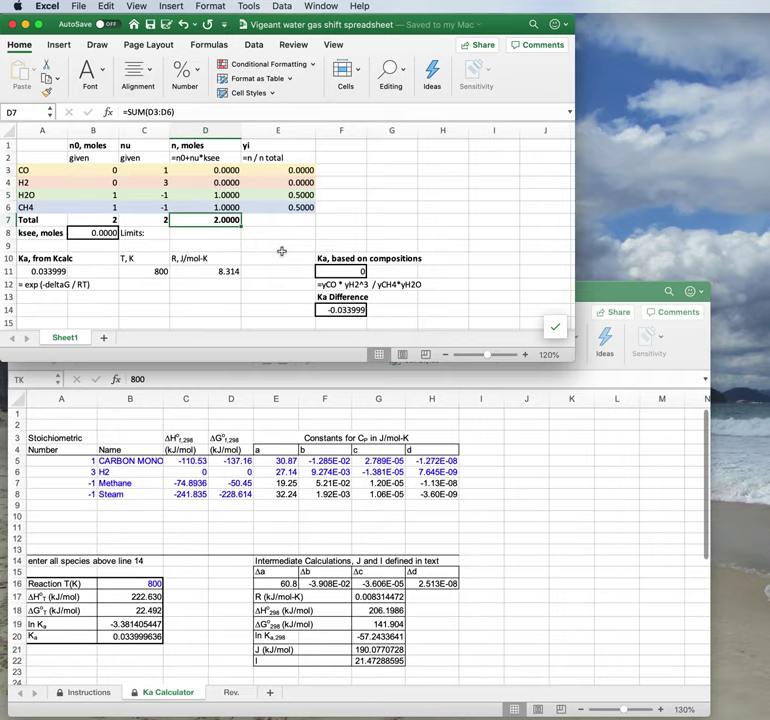
{"action": "key", "text": "Down"}
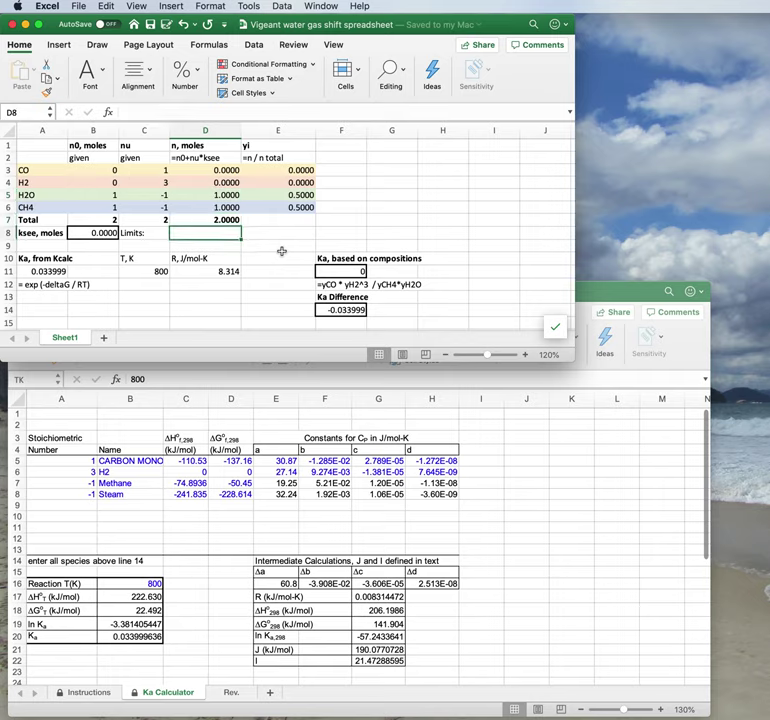
{"action": "key", "text": "Right"}
{"action": "key", "text": "Up"}
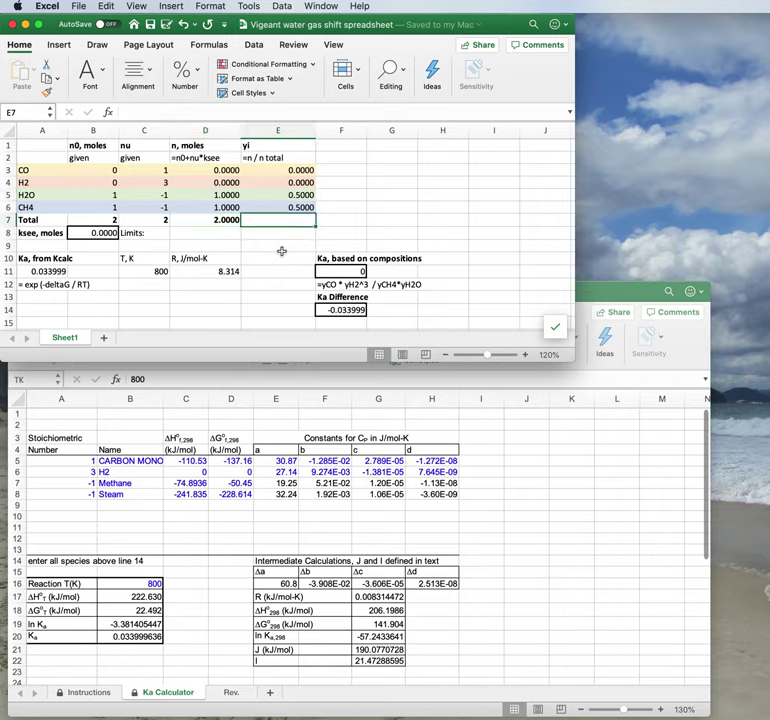
{"action": "left_click", "coordinate": [309, 170]}
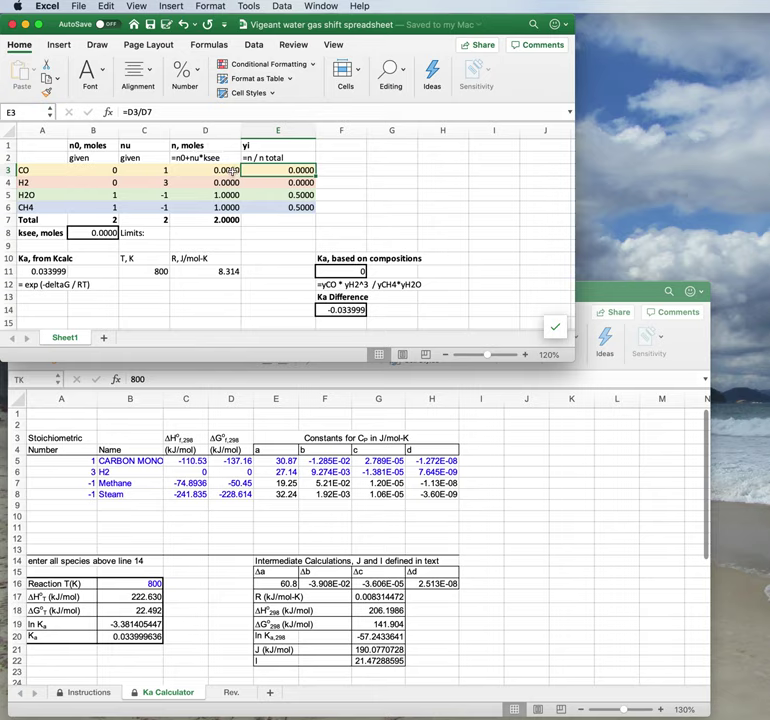
{"action": "left_click", "coordinate": [224, 222]}
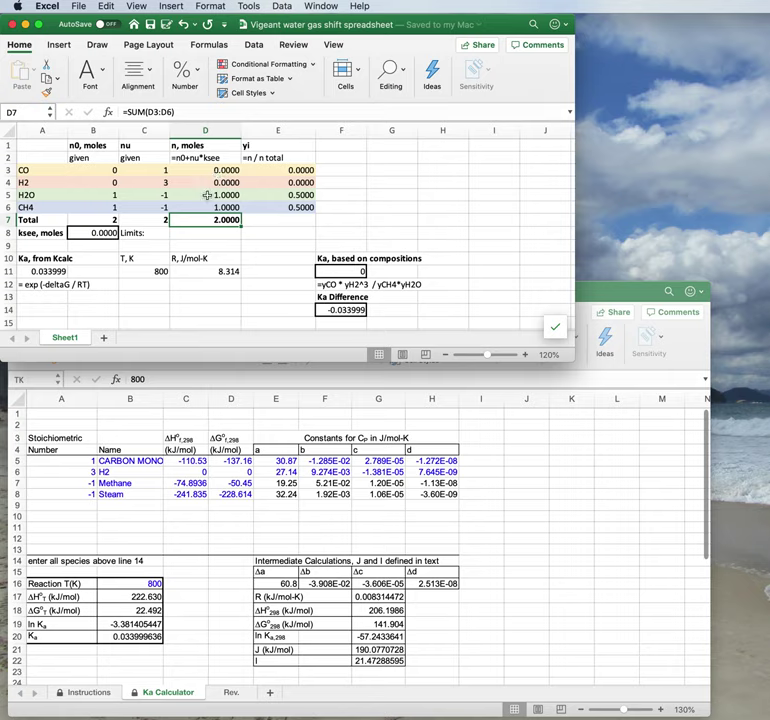
{"action": "left_click", "coordinate": [104, 218]}
{"action": "left_click_drag", "start_coordinate": [106, 220], "coordinate": [96, 160]}
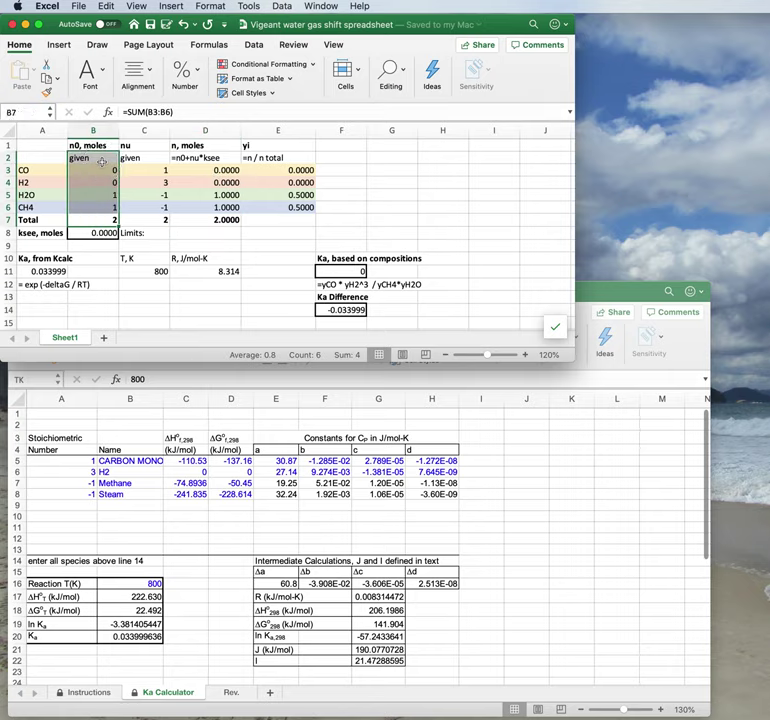
{"action": "left_click", "coordinate": [222, 220]}
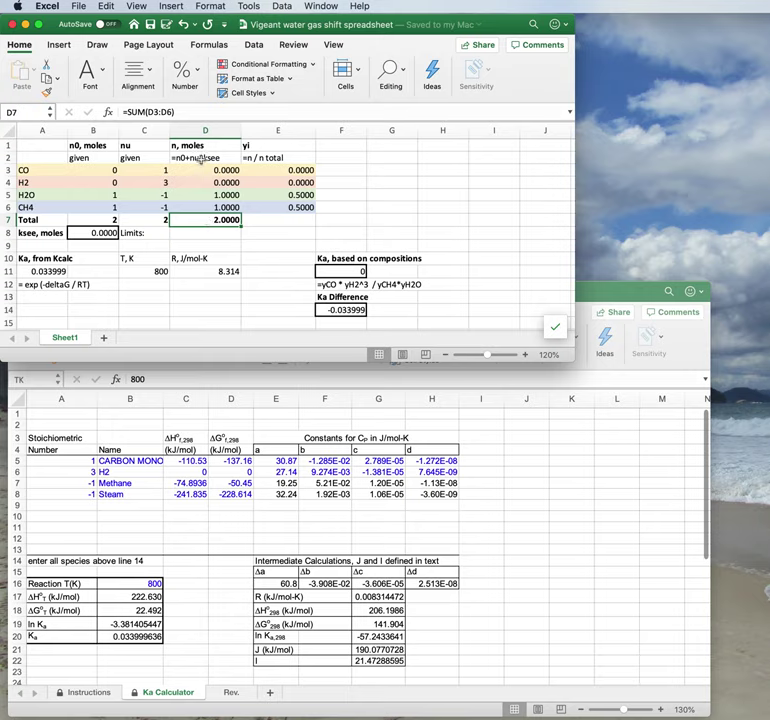
{"action": "left_click_drag", "start_coordinate": [202, 170], "coordinate": [201, 209]}
{"action": "left_click", "coordinate": [211, 219]}
Step: Label F1 'P, bar' and enter a pressure of 1 in F3
{"action": "left_click", "coordinate": [344, 144]}
{"action": "type", "text": "P"}
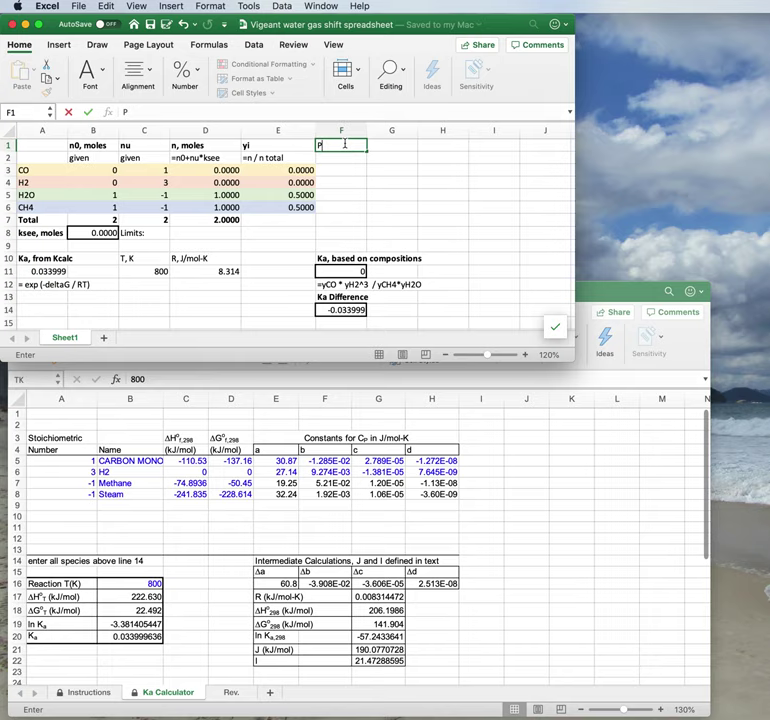
{"action": "type", "text": ", bar"}
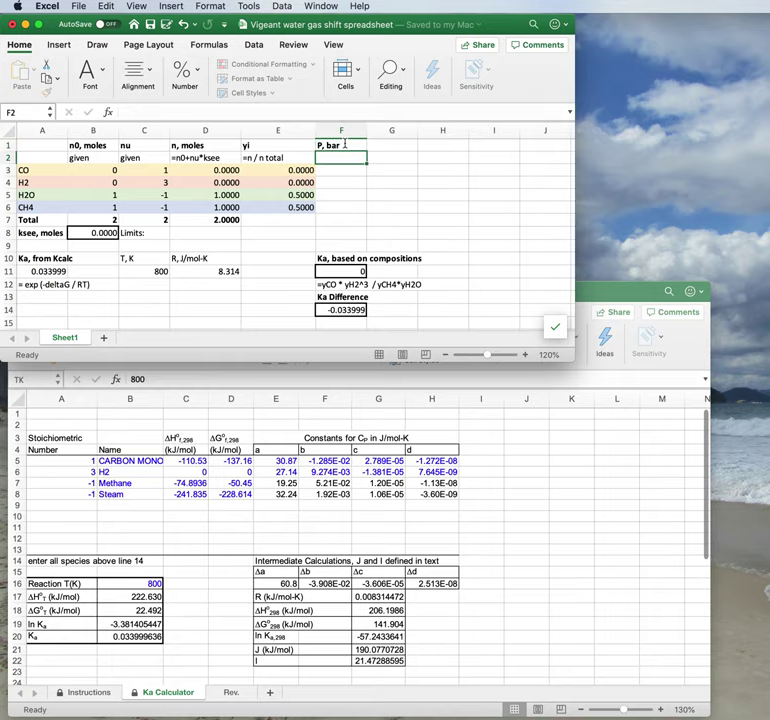
{"action": "key", "text": "Return"}
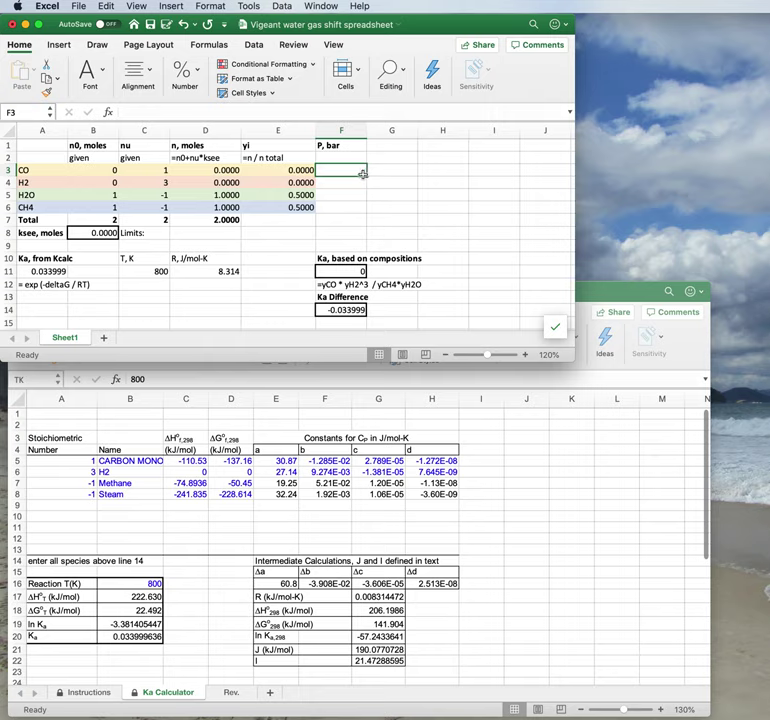
{"action": "type", "text": "1"}
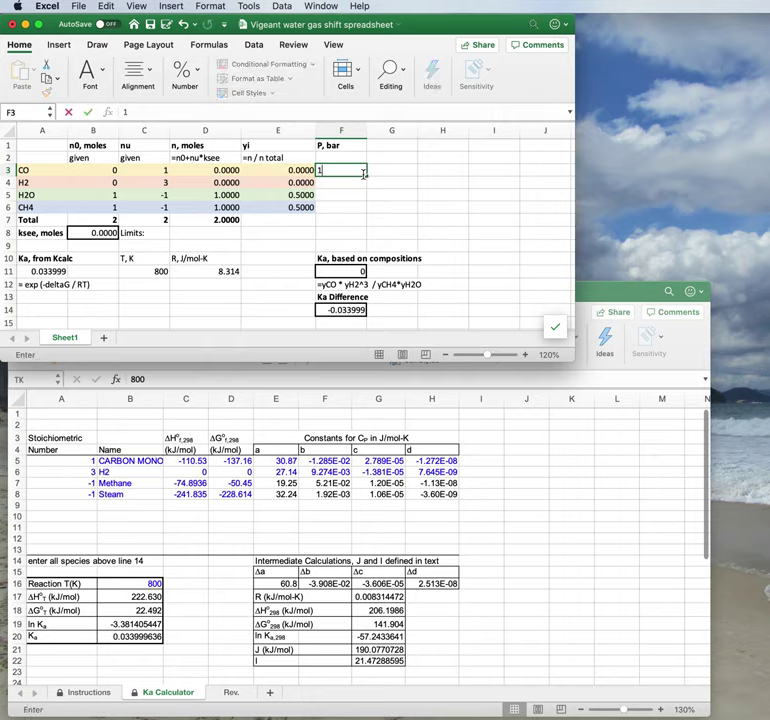
{"action": "key", "text": "Return"}
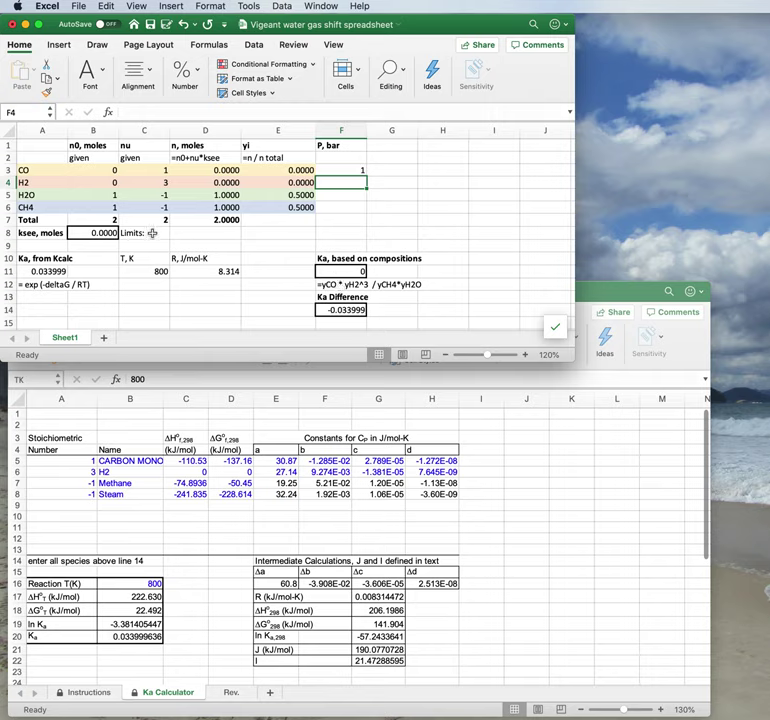
Step: Enter an extent of reaction of 0.25 in B8
{"action": "left_click", "coordinate": [95, 232]}
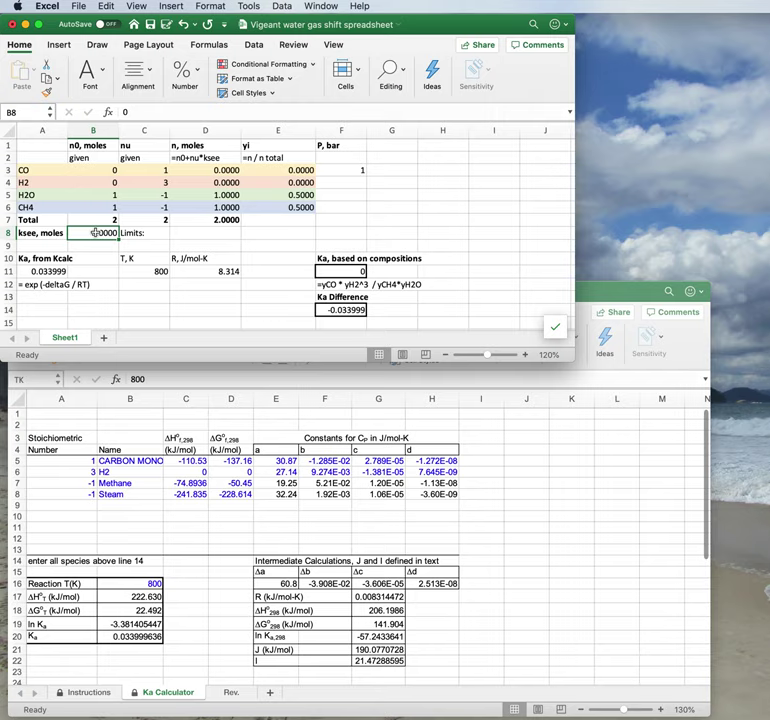
{"action": "type", "text": ".25"}
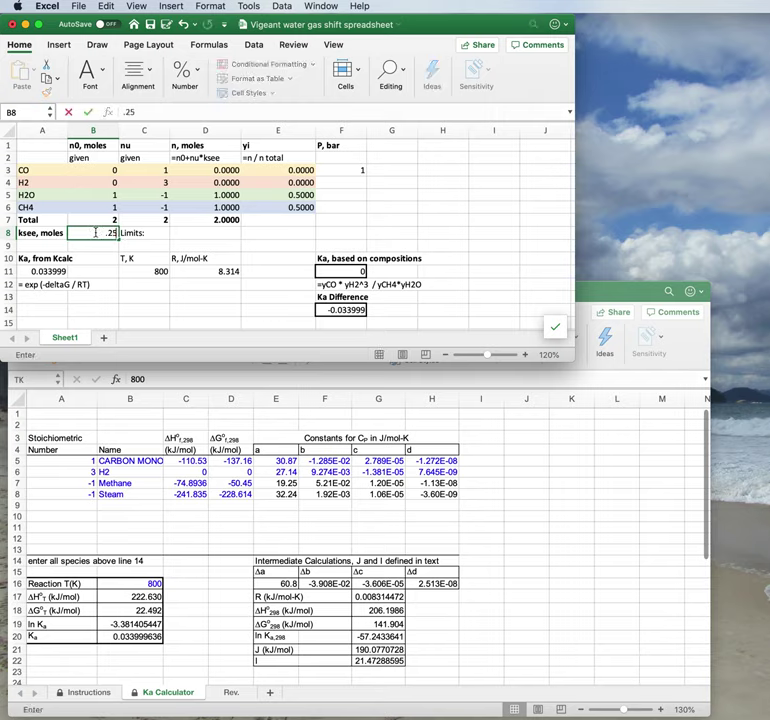
{"action": "key", "text": "Return"}
Step: Review the recalculated mole amounts, mole fractions and composition-based Ka
{"action": "left_click", "coordinate": [96, 234]}
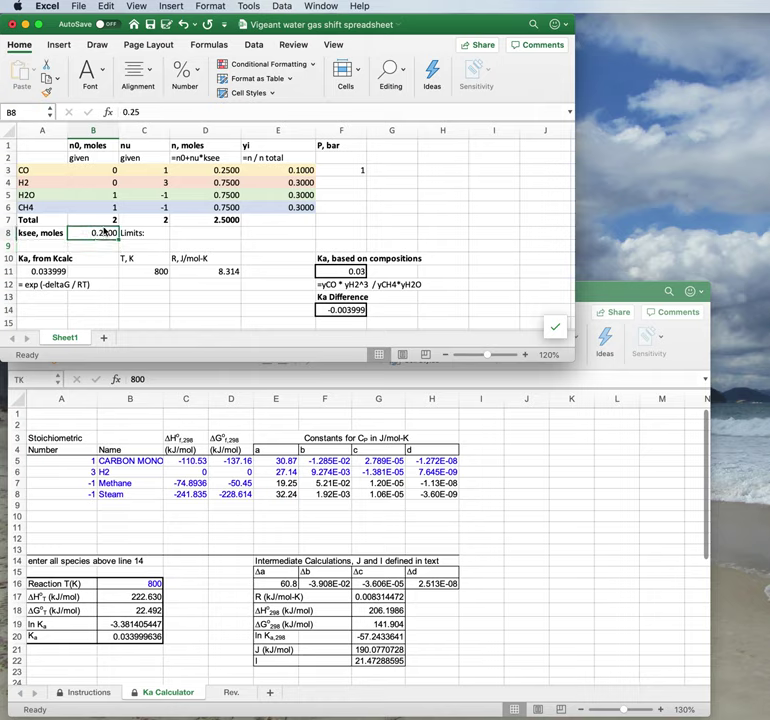
{"action": "left_click_drag", "start_coordinate": [211, 170], "coordinate": [218, 217]}
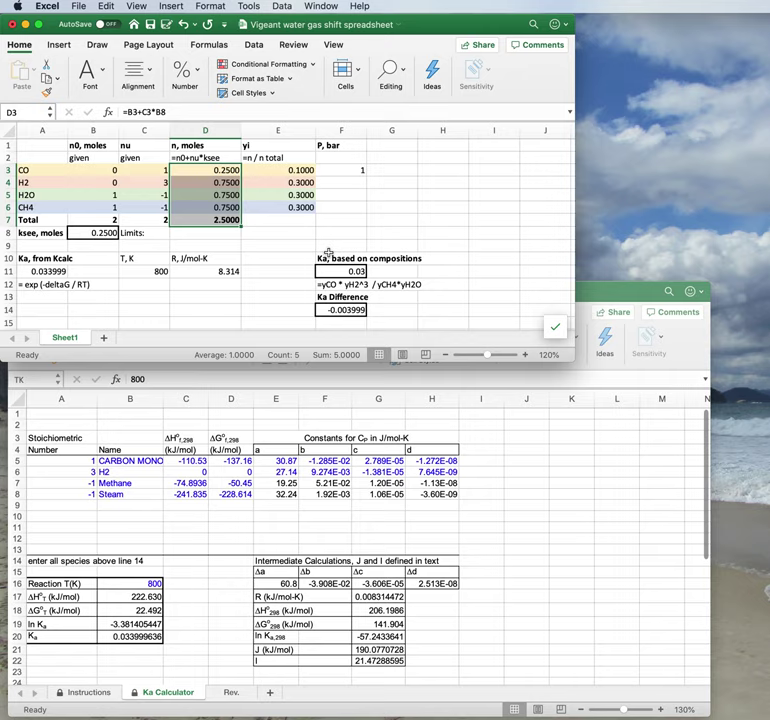
{"action": "left_click", "coordinate": [299, 171]}
{"action": "left_click_drag", "start_coordinate": [299, 181], "coordinate": [297, 210]}
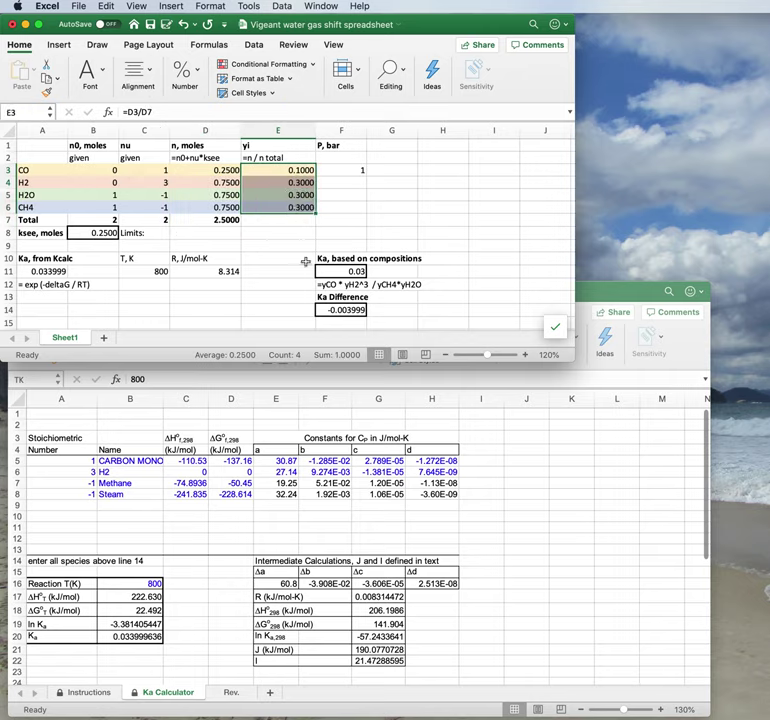
{"action": "left_click", "coordinate": [340, 258]}
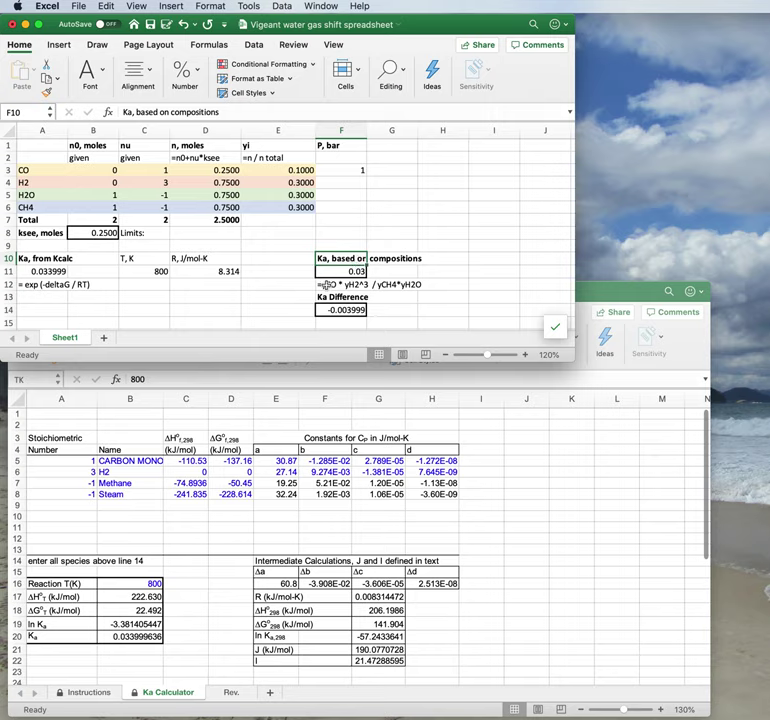
Step: Change the F11 Ka formula to =((E3*E4^3)/(E5*E6))*F3^C7
{"action": "left_click", "coordinate": [321, 284]}
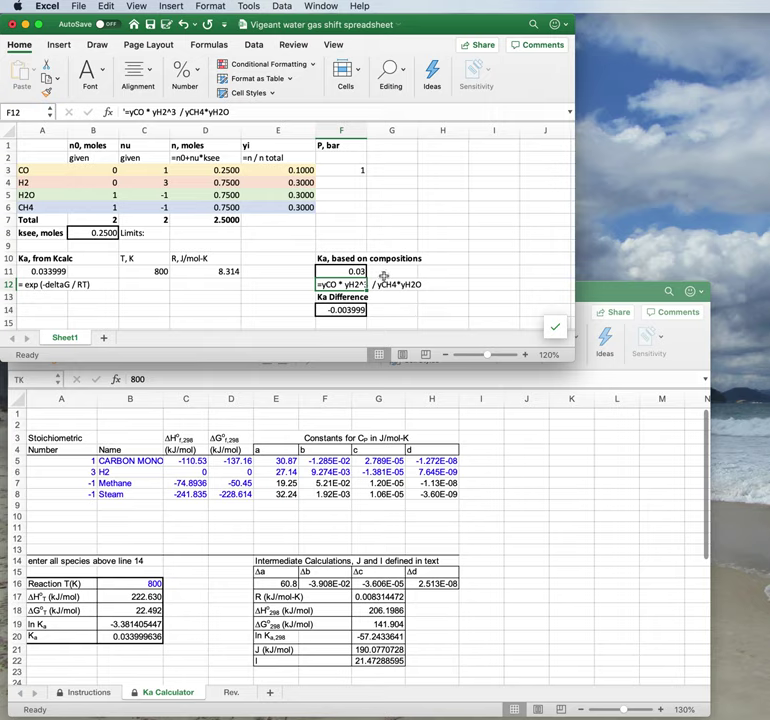
{"action": "left_click", "coordinate": [351, 271]}
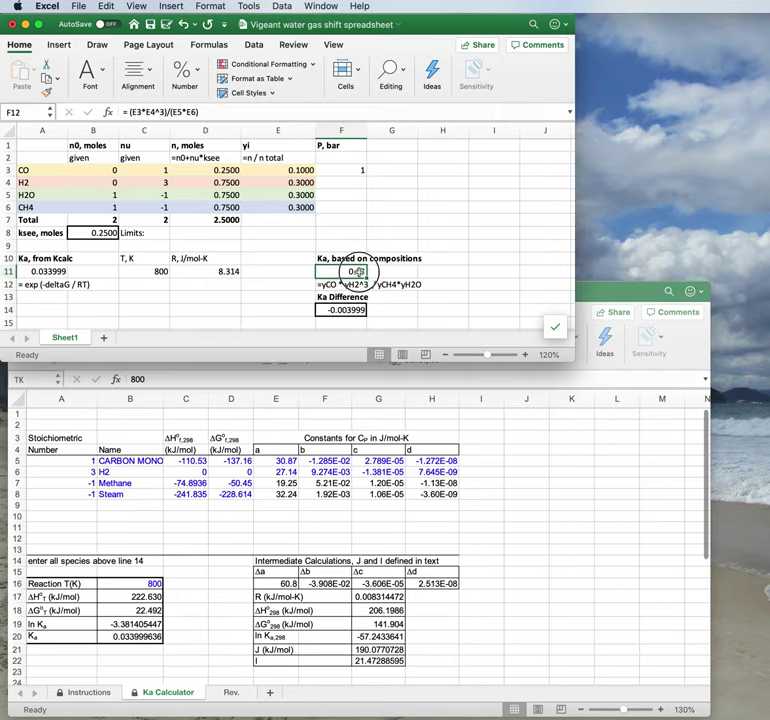
{"action": "left_click", "coordinate": [207, 111]}
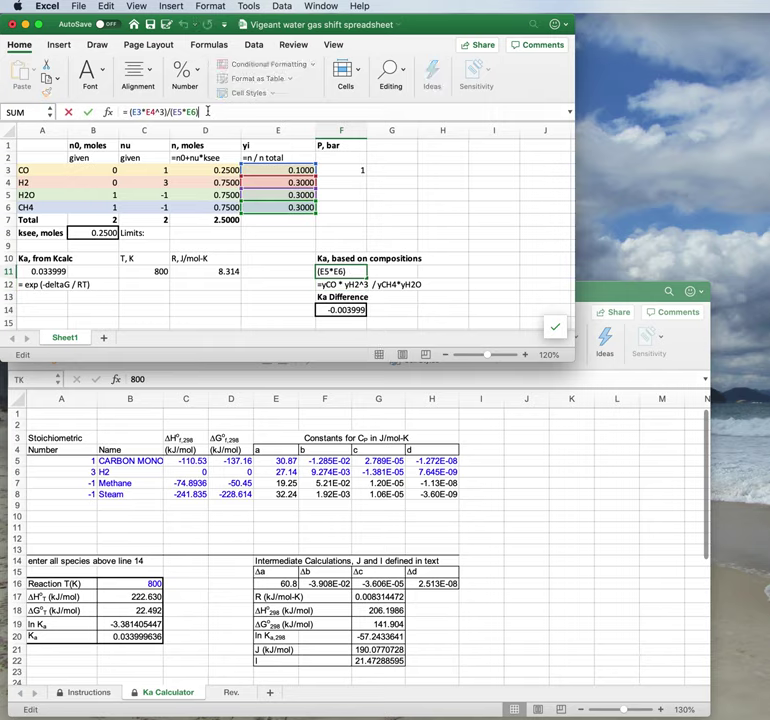
{"action": "left_click", "coordinate": [129, 111]}
{"action": "key", "text": "BackSpace"}
{"action": "type", "text": "(E3"}
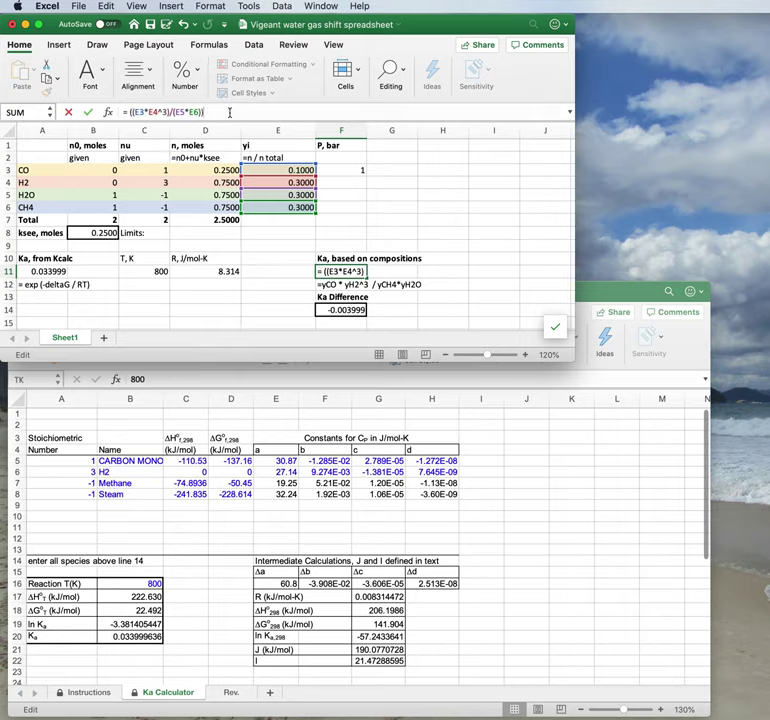
{"action": "type", "text": "*"}
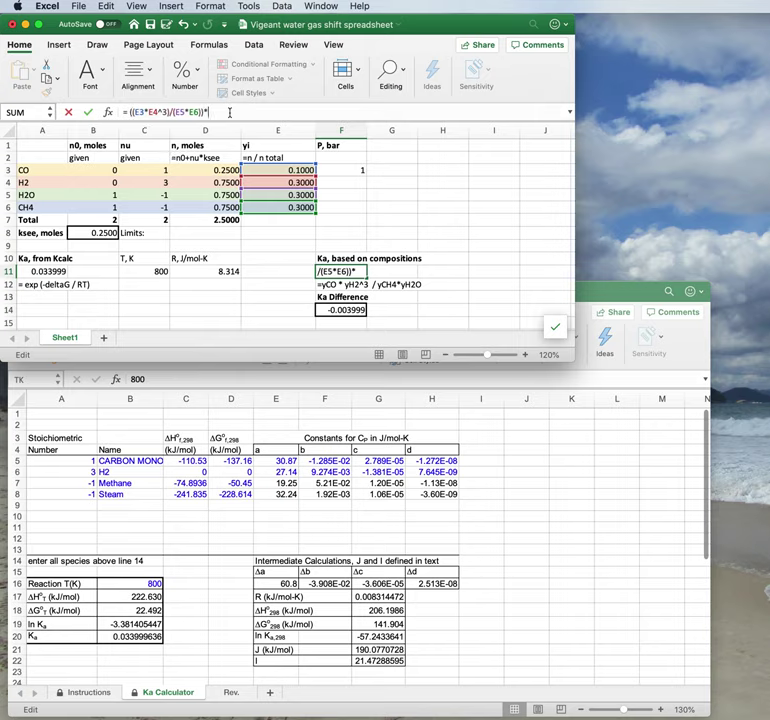
{"action": "left_click", "coordinate": [341, 169]}
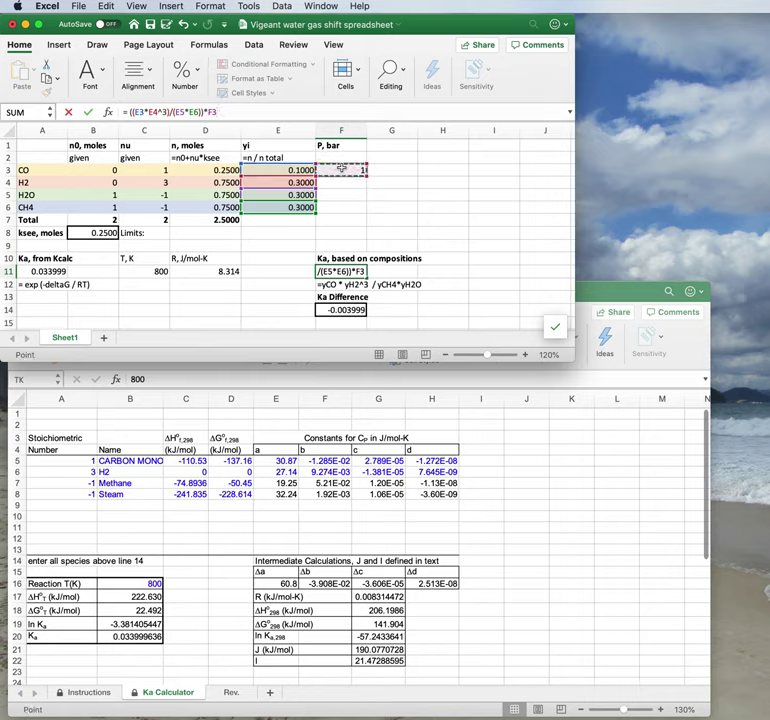
{"action": "type", "text": "^"}
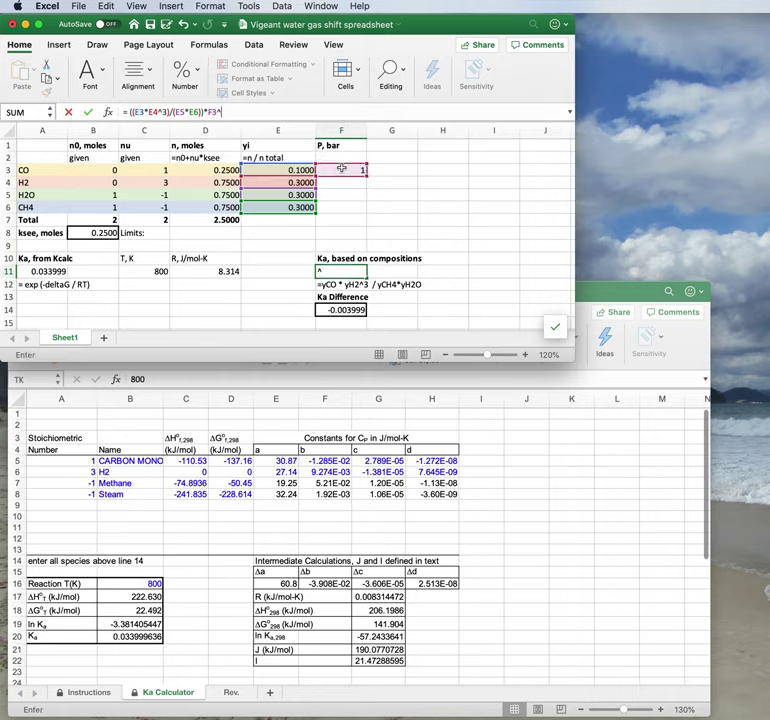
{"action": "left_click", "coordinate": [160, 222]}
{"action": "key", "text": "Return"}
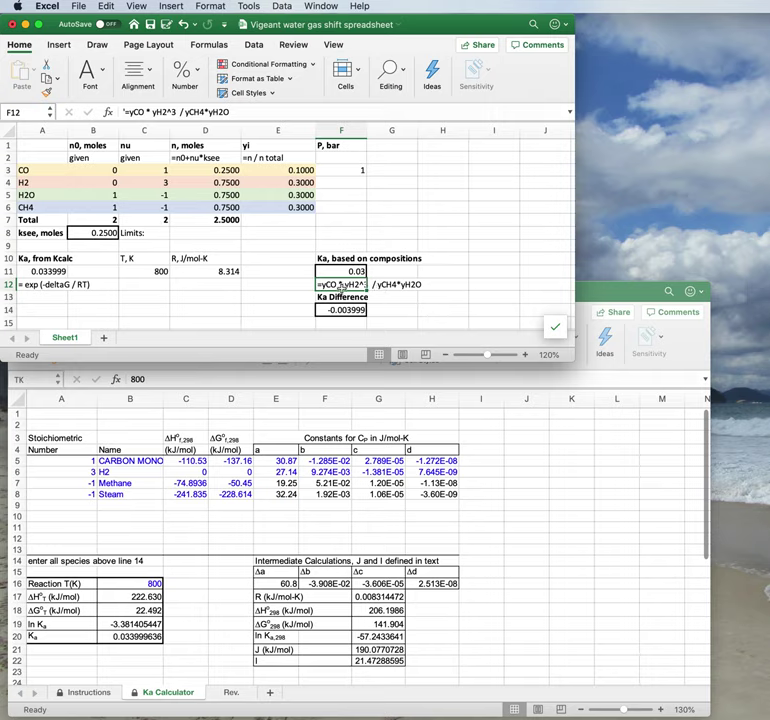
{"action": "left_click", "coordinate": [130, 112]}
{"action": "type", "text": "("}
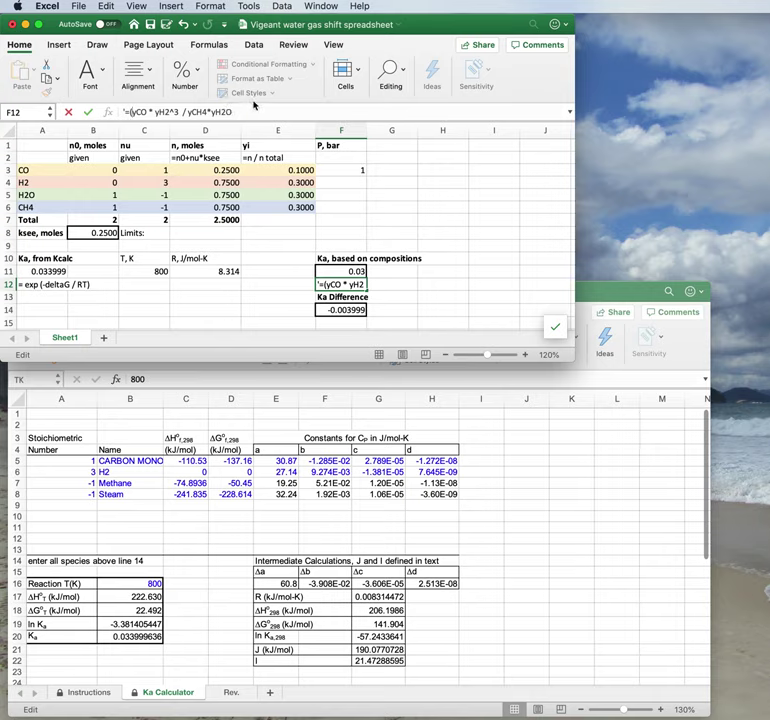
{"action": "left_click", "coordinate": [238, 112]}
{"action": "type", "text": ")*P"}
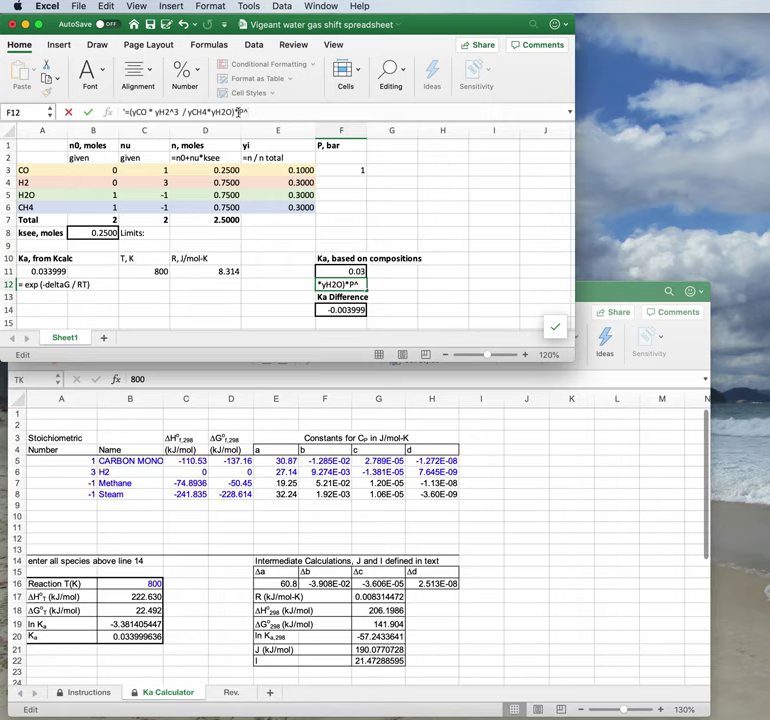
{"action": "type", "text": "^ sum of nu"}
{"action": "key", "text": "Return"}
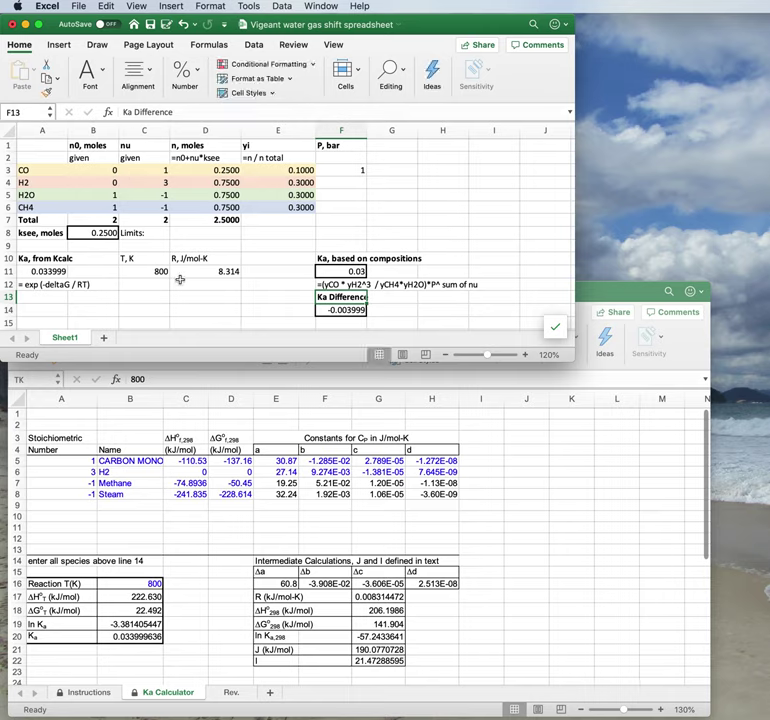
{"action": "left_click", "coordinate": [40, 259]}
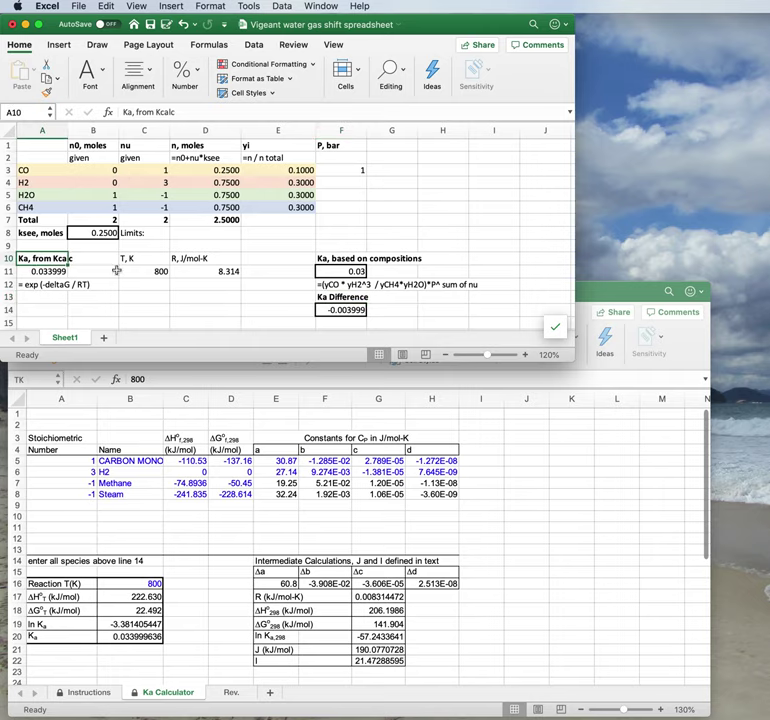
{"action": "left_click", "coordinate": [352, 259]}
{"action": "left_click", "coordinate": [344, 272]}
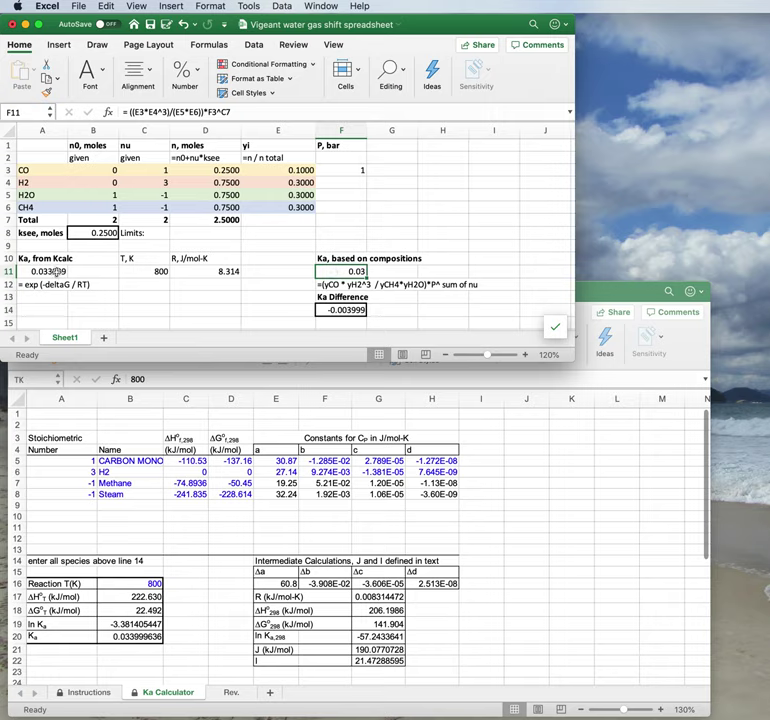
{"action": "left_click", "coordinate": [57, 271]}
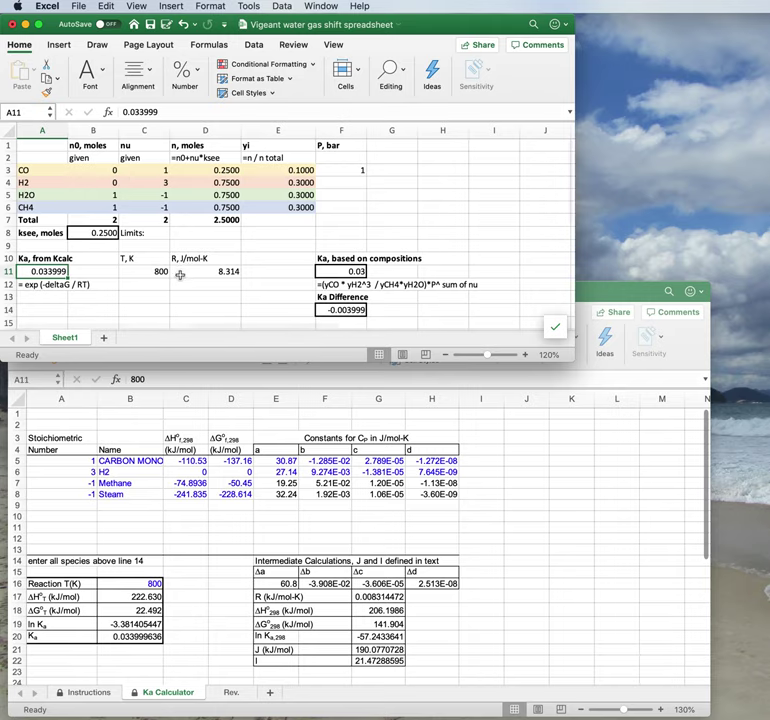
{"action": "left_click", "coordinate": [160, 271]}
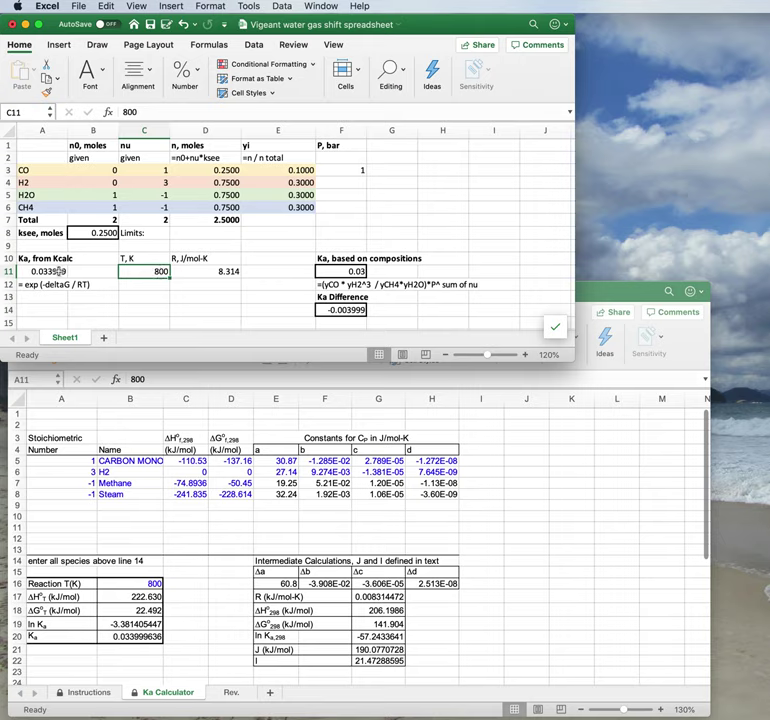
{"action": "left_click", "coordinate": [48, 271]}
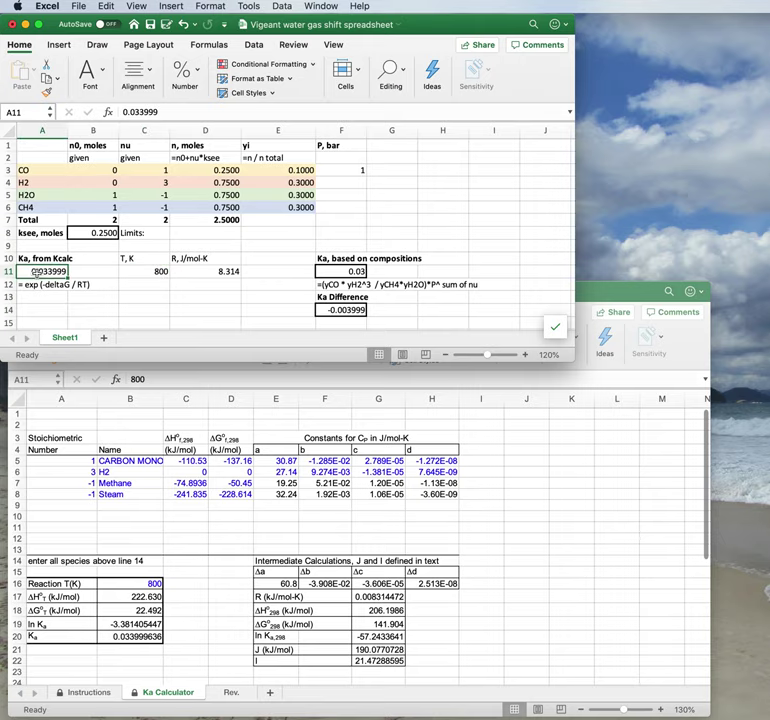
{"action": "left_click", "coordinate": [126, 421]}
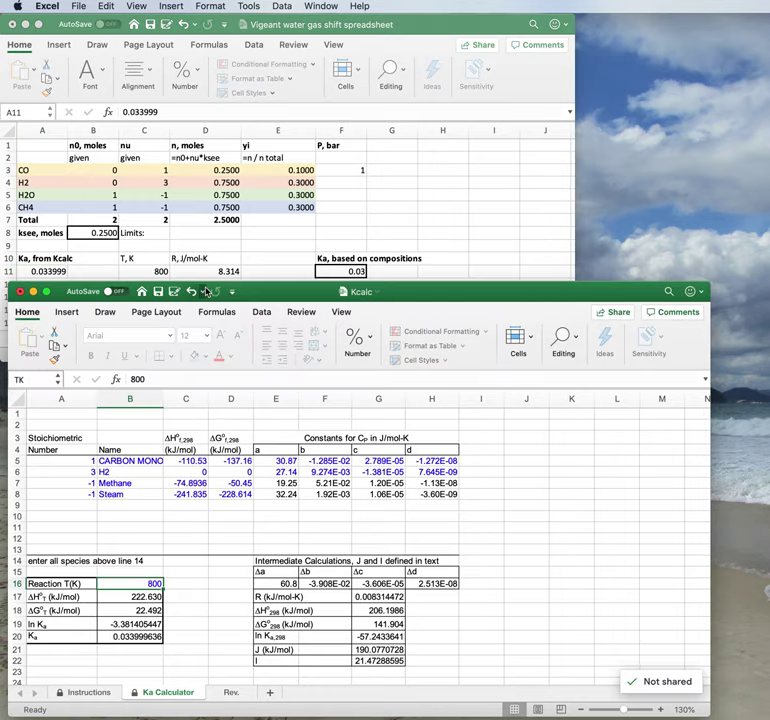
{"action": "left_click", "coordinate": [201, 235]}
{"action": "left_click", "coordinate": [148, 272]}
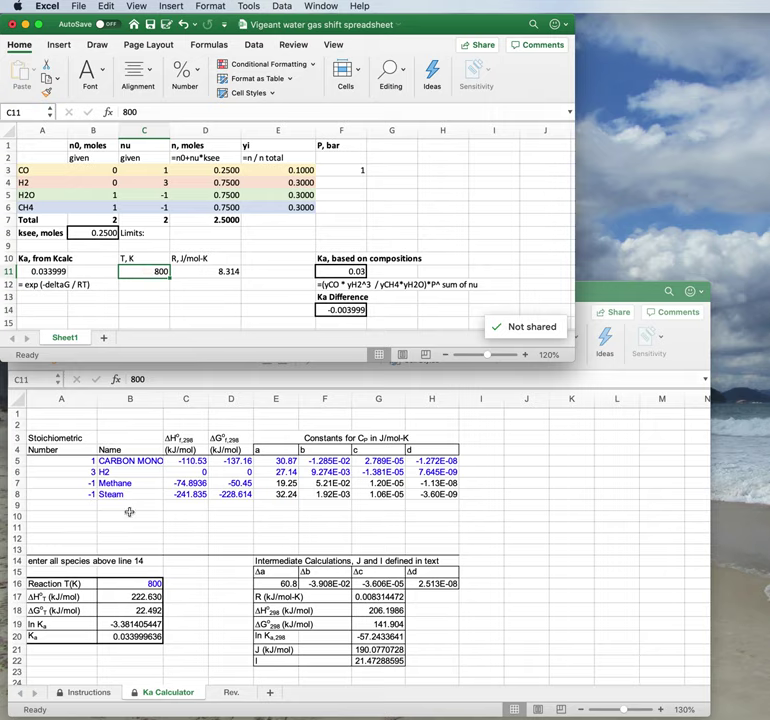
{"action": "left_click", "coordinate": [150, 587]}
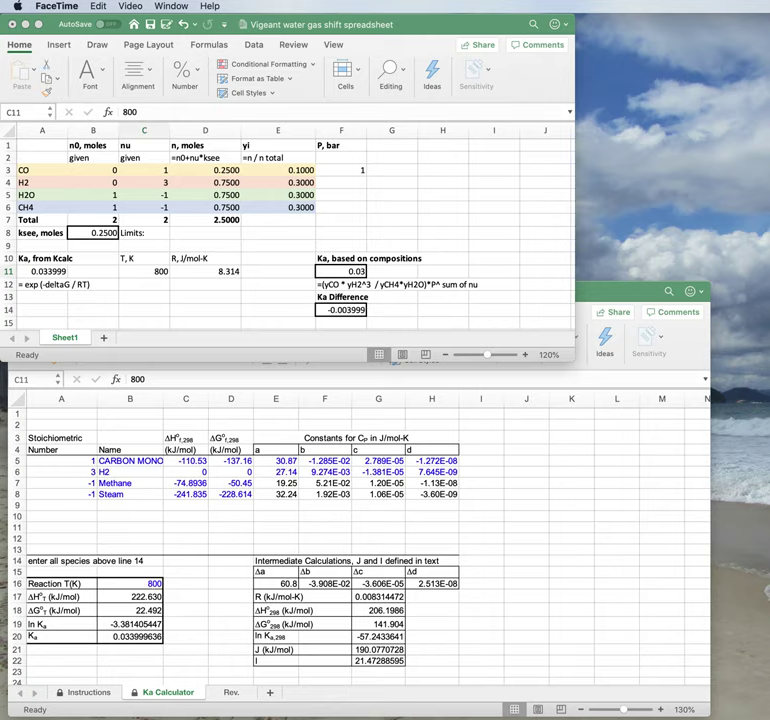
{"action": "key", "text": "super+Tab"}
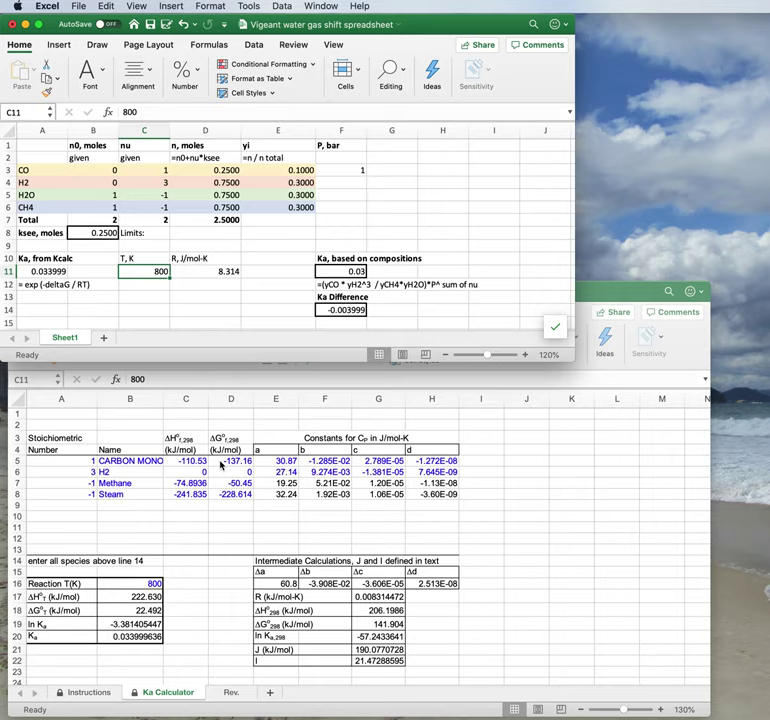
{"action": "left_click", "coordinate": [145, 580]}
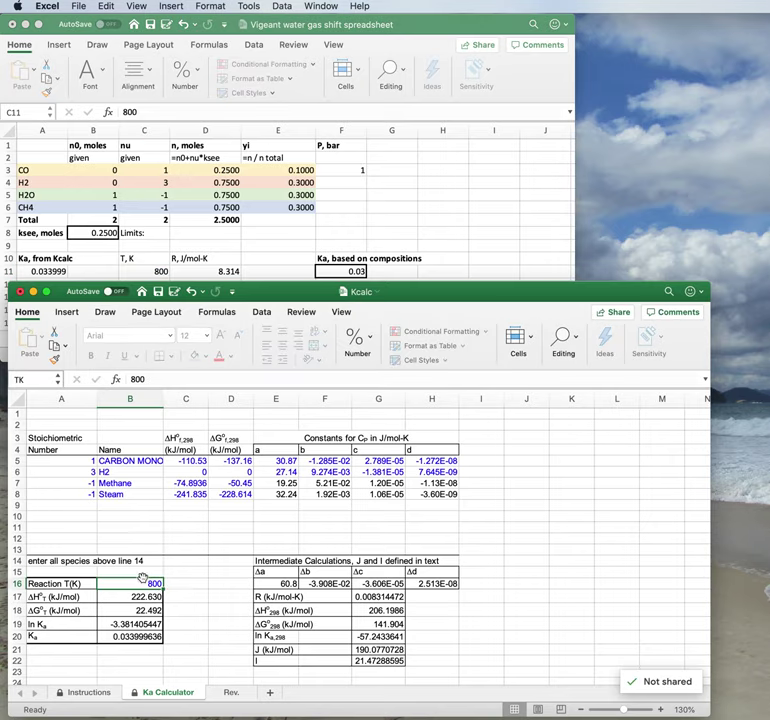
{"action": "double_click", "coordinate": [140, 582]}
{"action": "left_click", "coordinate": [115, 610]}
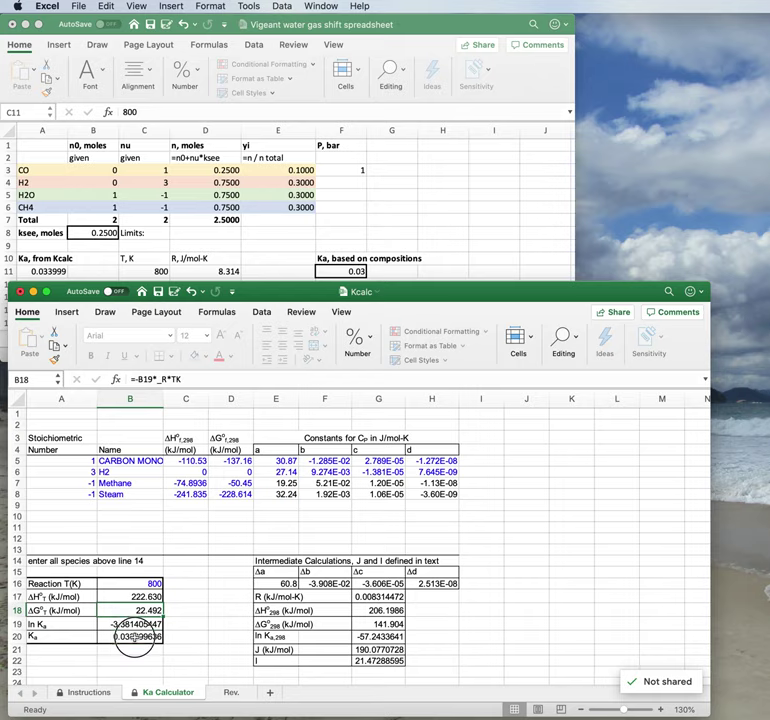
{"action": "left_click", "coordinate": [133, 636]}
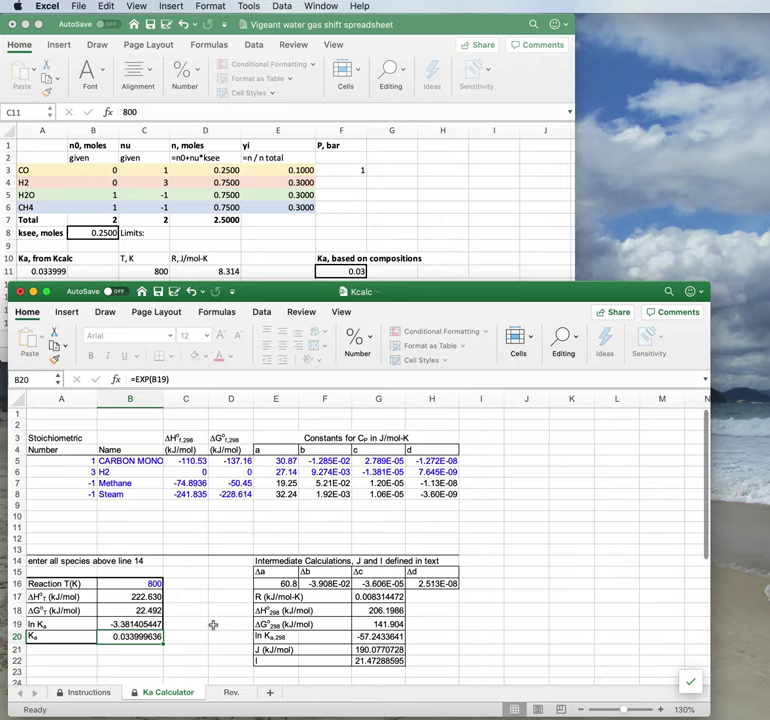
{"action": "left_click", "coordinate": [404, 226]}
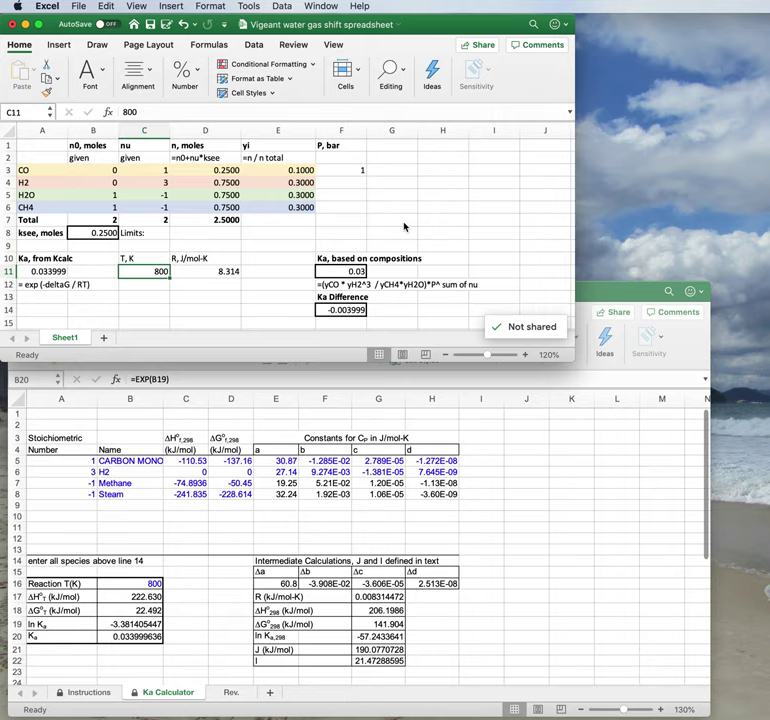
{"action": "left_click", "coordinate": [340, 235]}
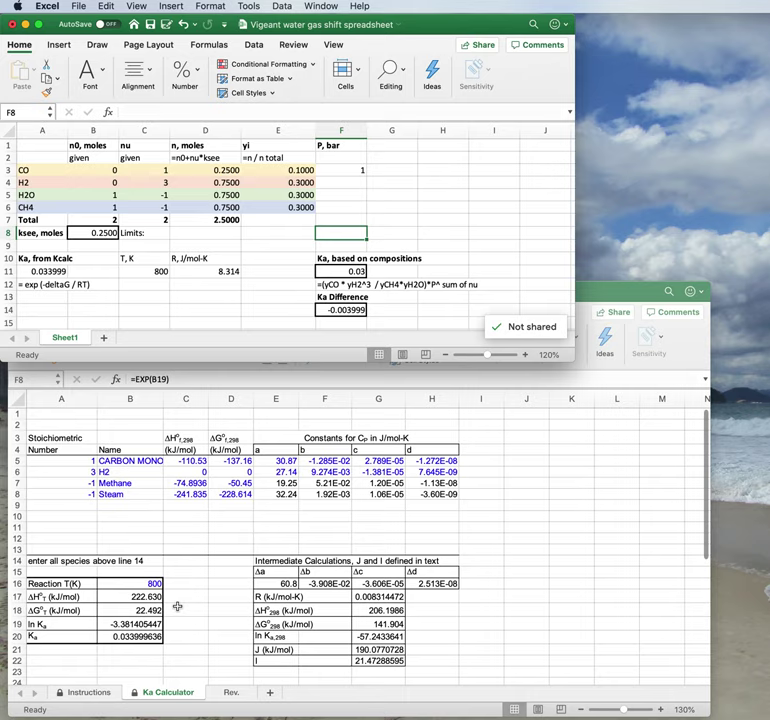
{"action": "left_click", "coordinate": [152, 584]}
{"action": "left_click", "coordinate": [152, 584]}
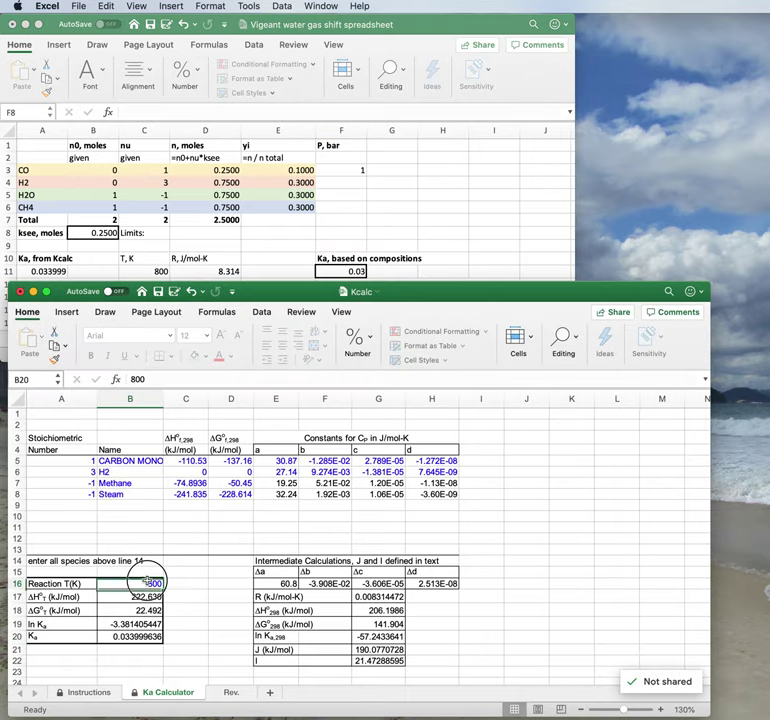
{"action": "left_click", "coordinate": [140, 638]}
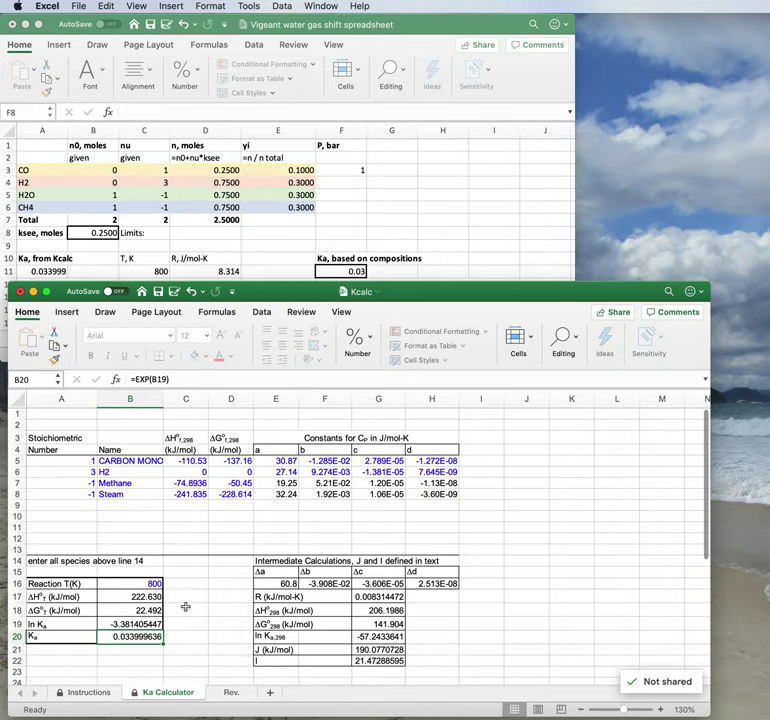
{"action": "left_click", "coordinate": [86, 275]}
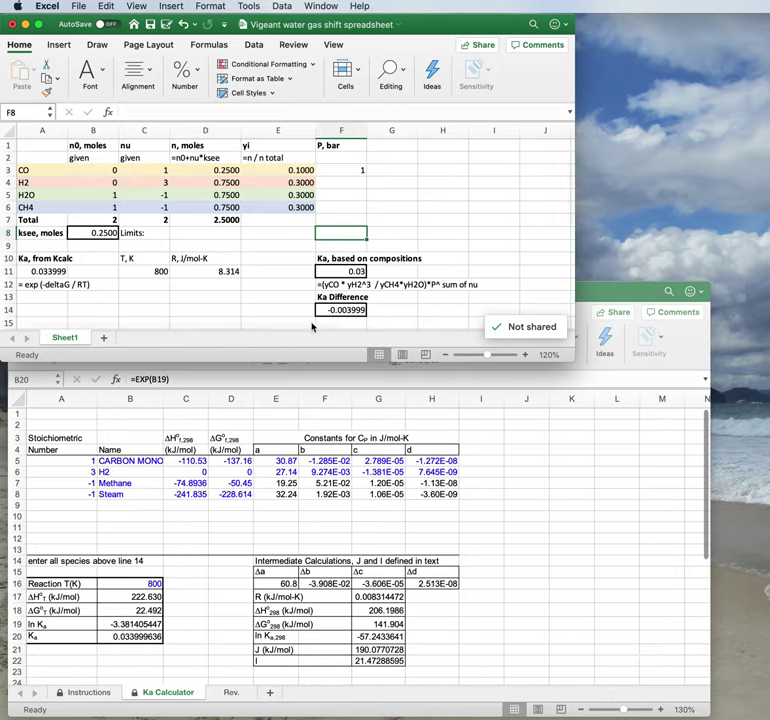
{"action": "left_click", "coordinate": [340, 310]}
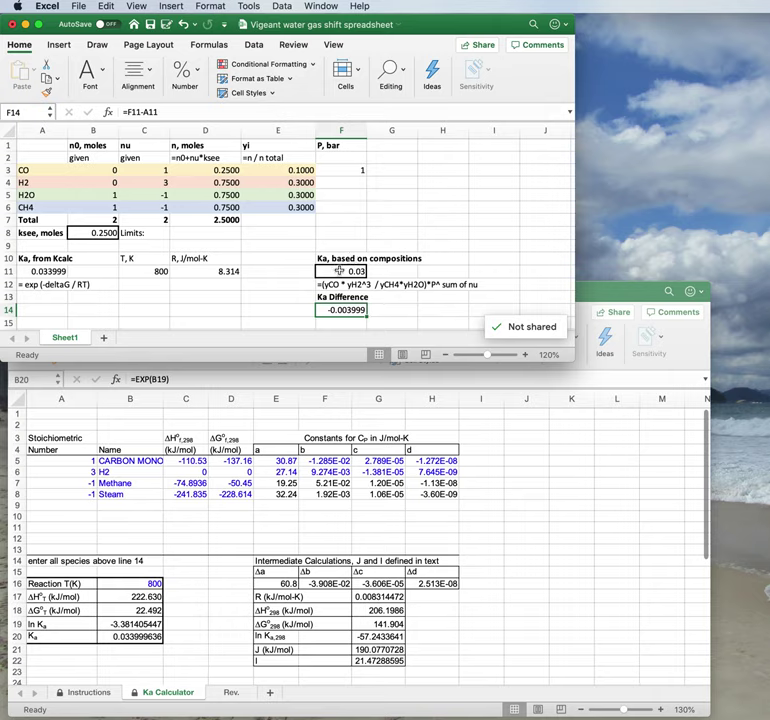
{"action": "left_click", "coordinate": [326, 271]}
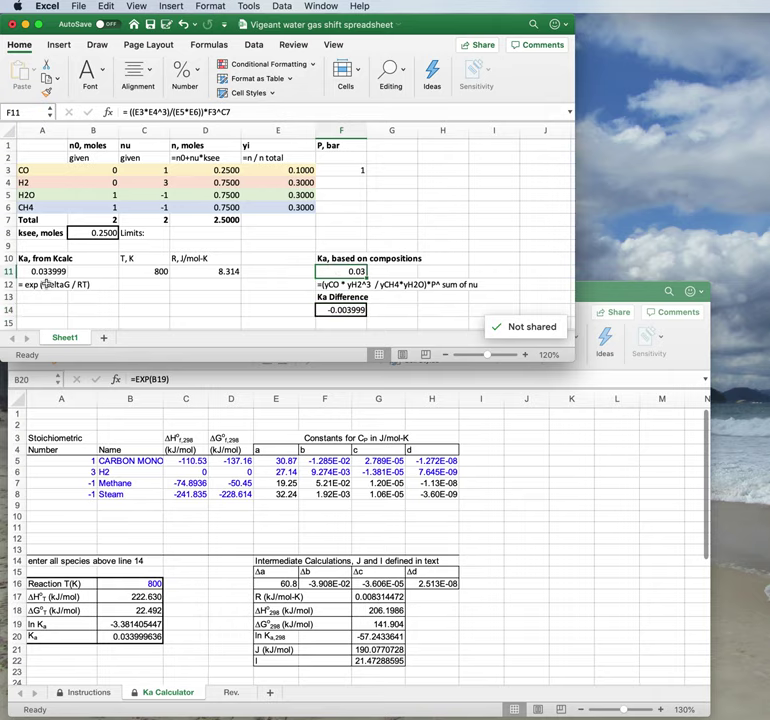
{"action": "left_click", "coordinate": [44, 272]}
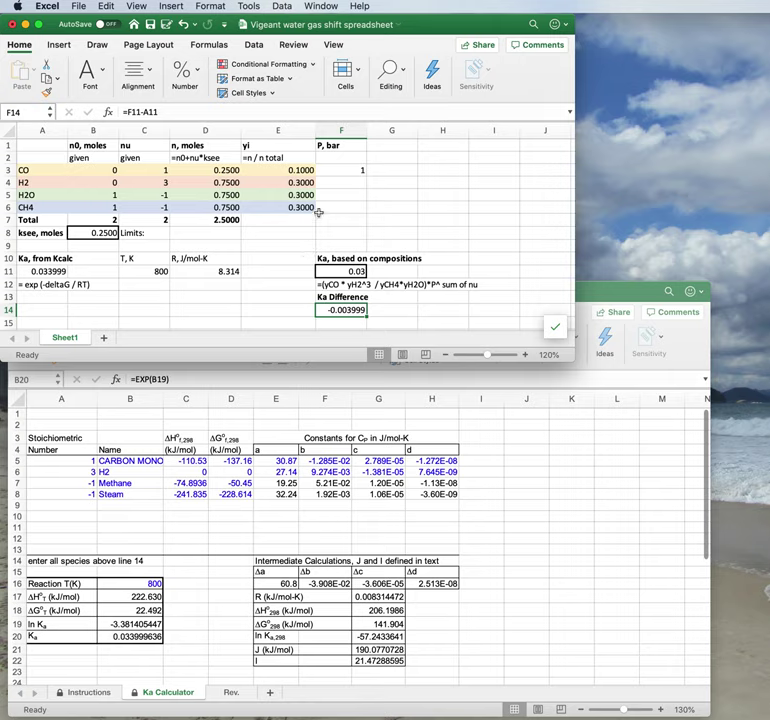
Step: Goal Seek F14 to 0 by changing B8, solving ksee to 0.2574 at 800 K
{"action": "left_click", "coordinate": [248, 6]}
{"action": "mouse_move", "coordinate": [280, 6]}
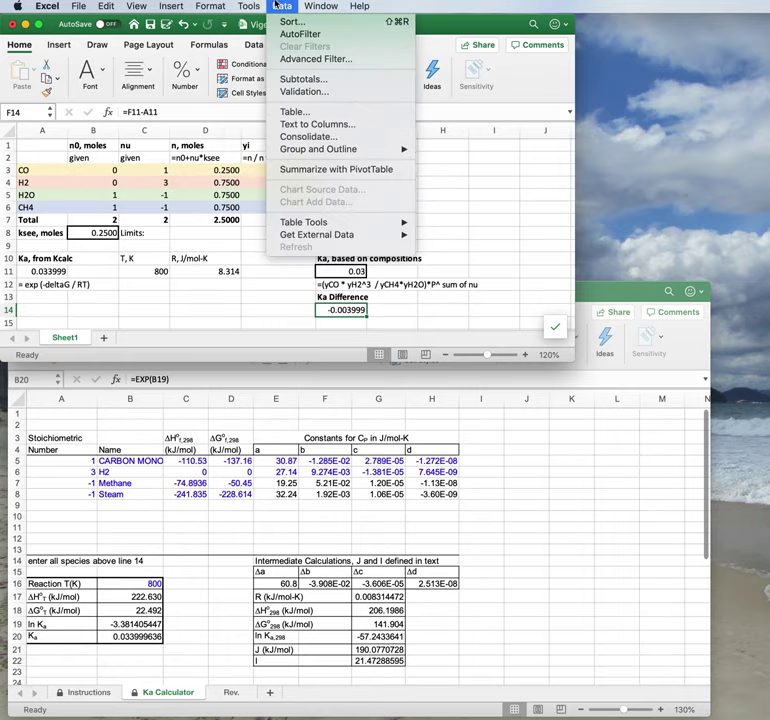
{"action": "mouse_move", "coordinate": [248, 6]}
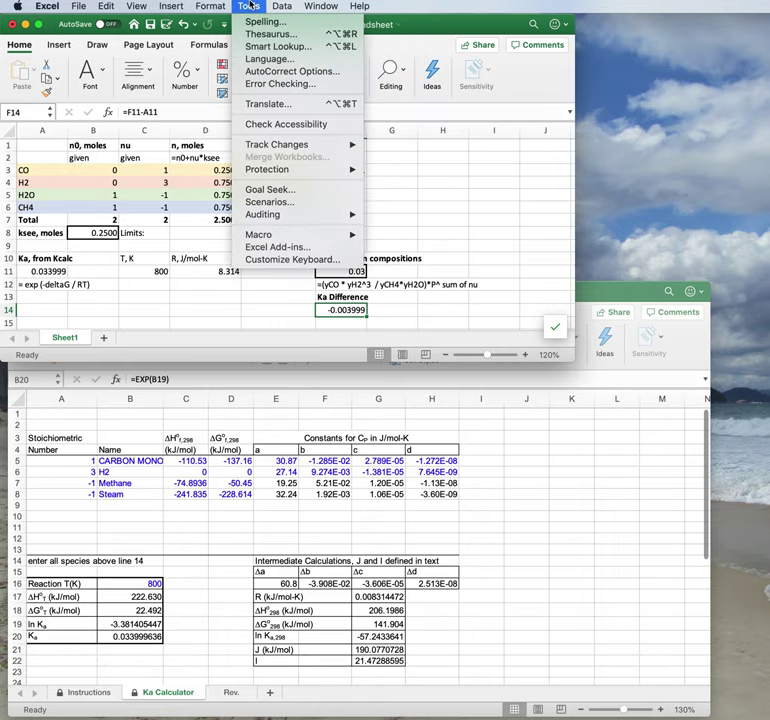
{"action": "left_click", "coordinate": [285, 190]}
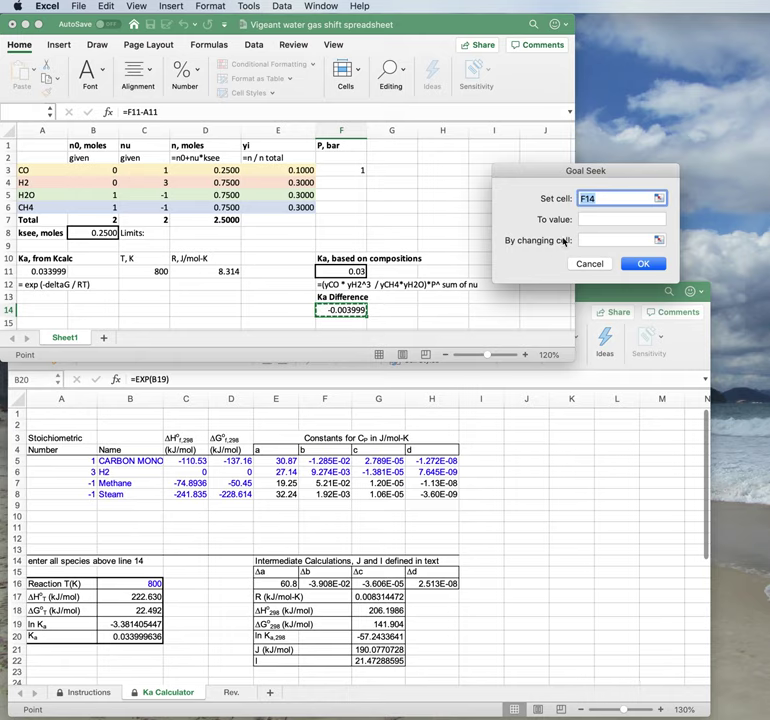
{"action": "left_click", "coordinate": [603, 218]}
{"action": "type", "text": "0"}
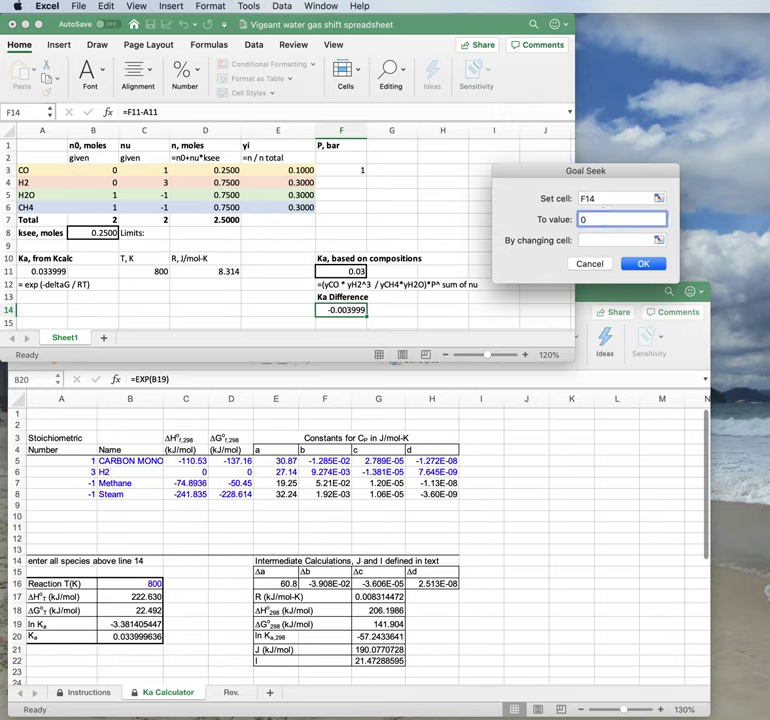
{"action": "left_click", "coordinate": [623, 240]}
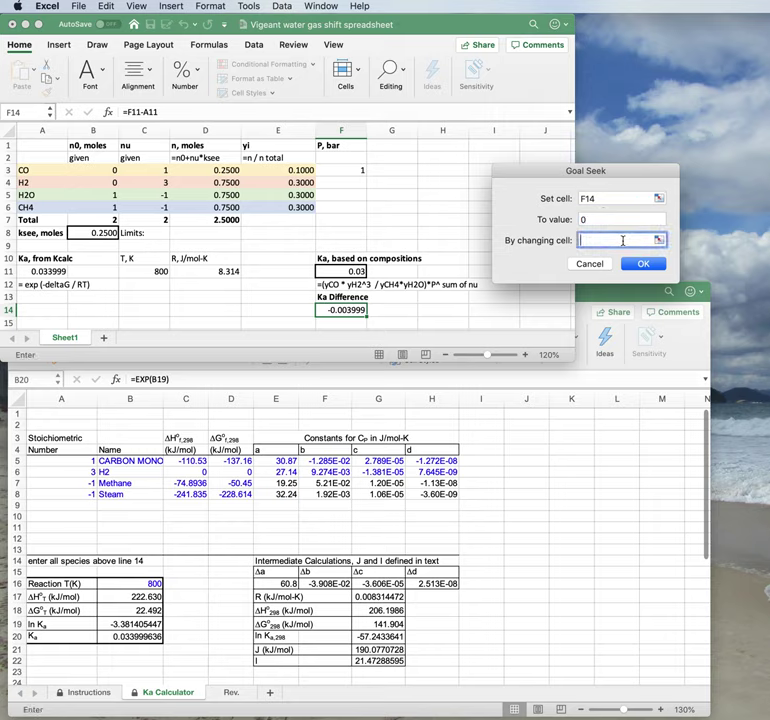
{"action": "left_click", "coordinate": [105, 232]}
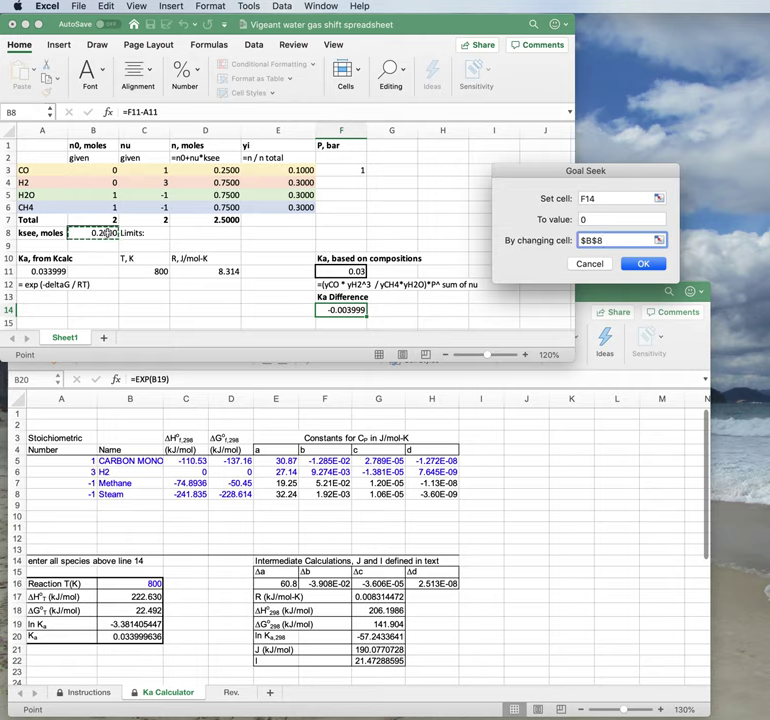
{"action": "left_click", "coordinate": [654, 266]}
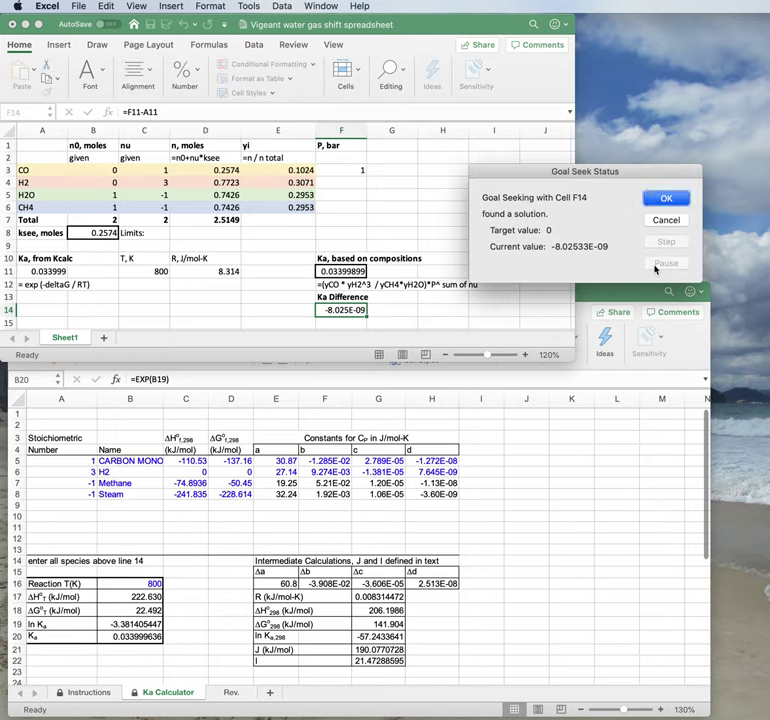
{"action": "left_click", "coordinate": [667, 200]}
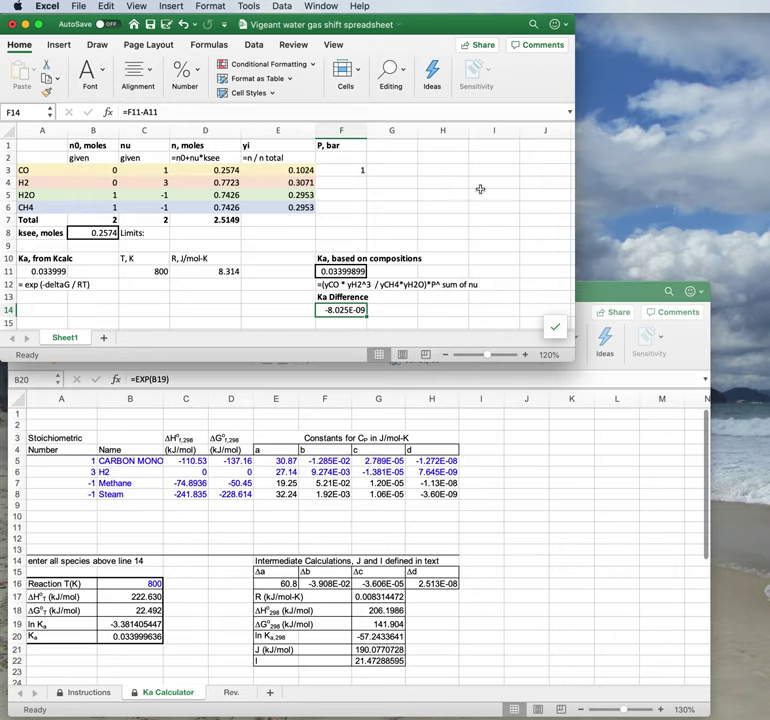
{"action": "left_click", "coordinate": [340, 270]}
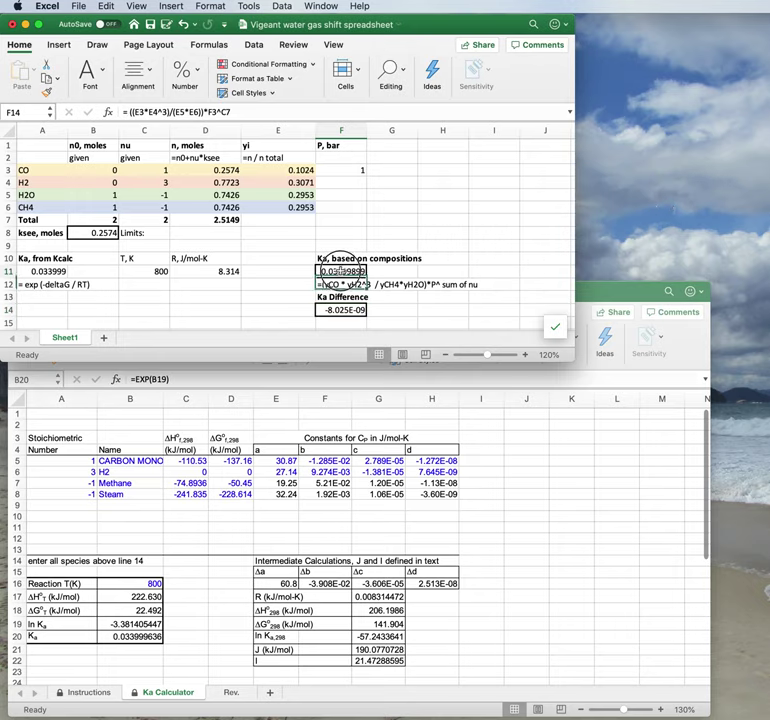
{"action": "left_click", "coordinate": [55, 270]}
{"action": "left_click", "coordinate": [340, 271]}
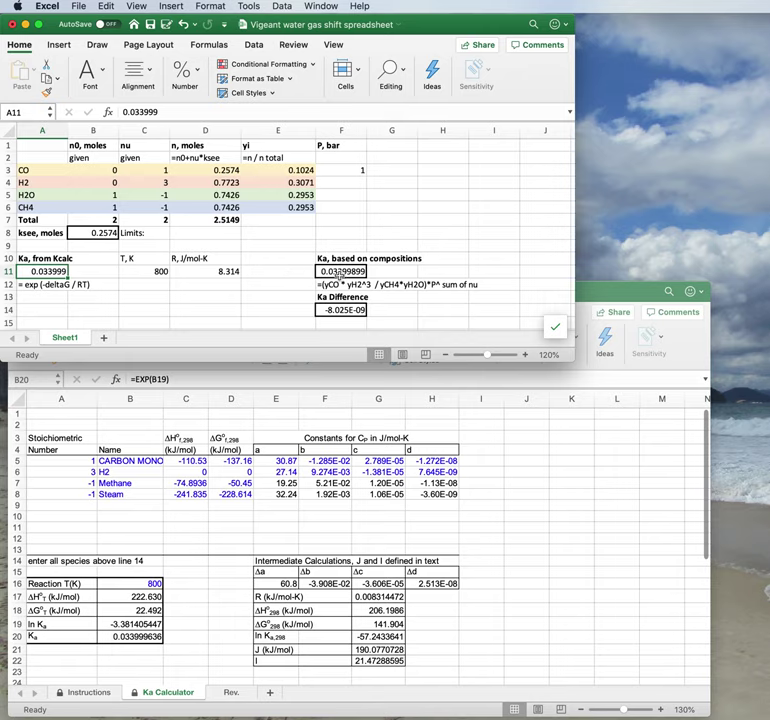
{"action": "left_click", "coordinate": [96, 233]}
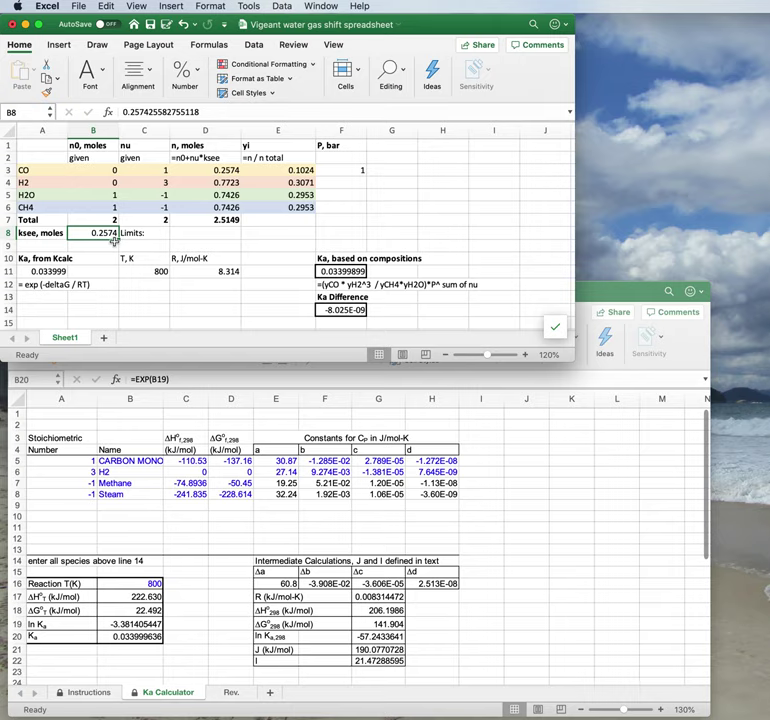
{"action": "left_click_drag", "start_coordinate": [107, 176], "coordinate": [100, 207]}
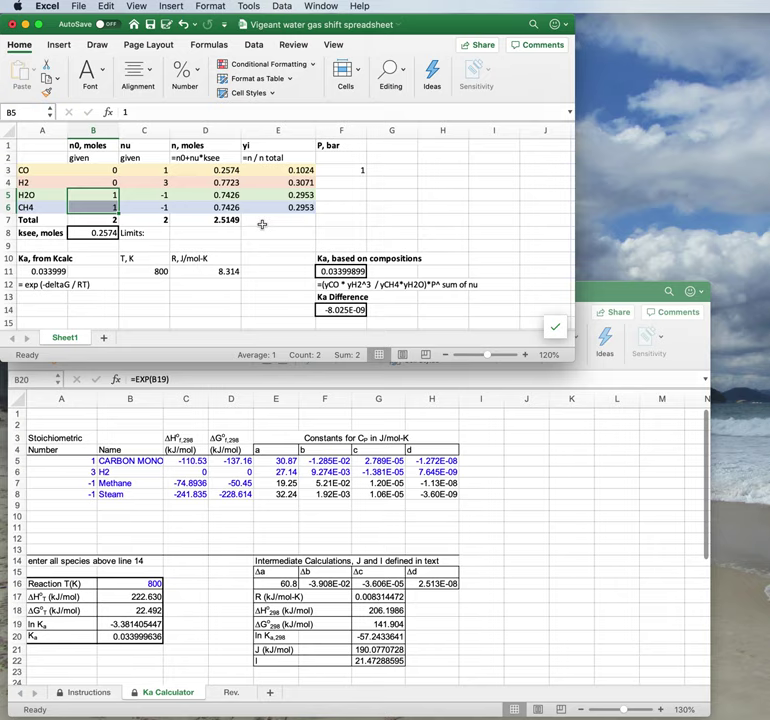
{"action": "left_click", "coordinate": [319, 220]}
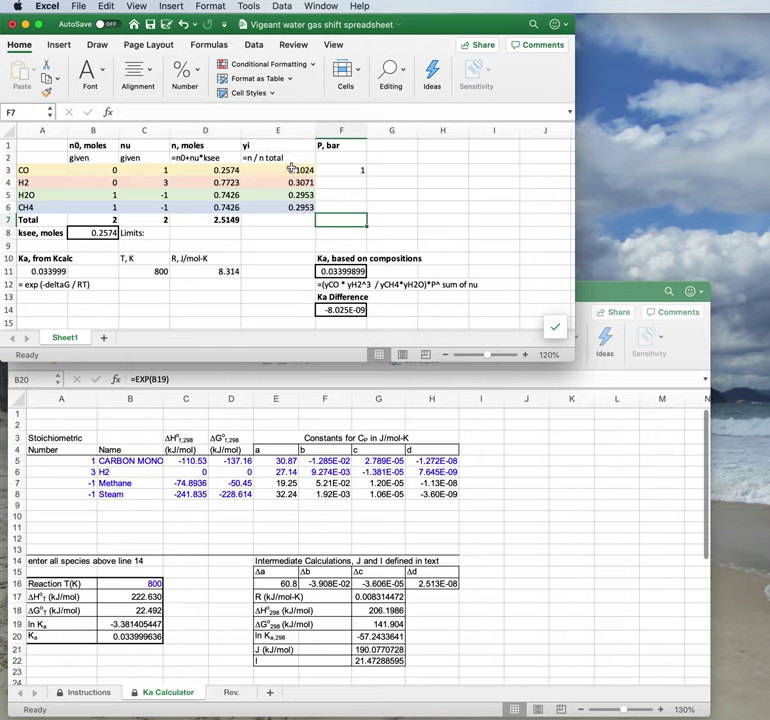
{"action": "left_click_drag", "start_coordinate": [290, 168], "coordinate": [300, 208]}
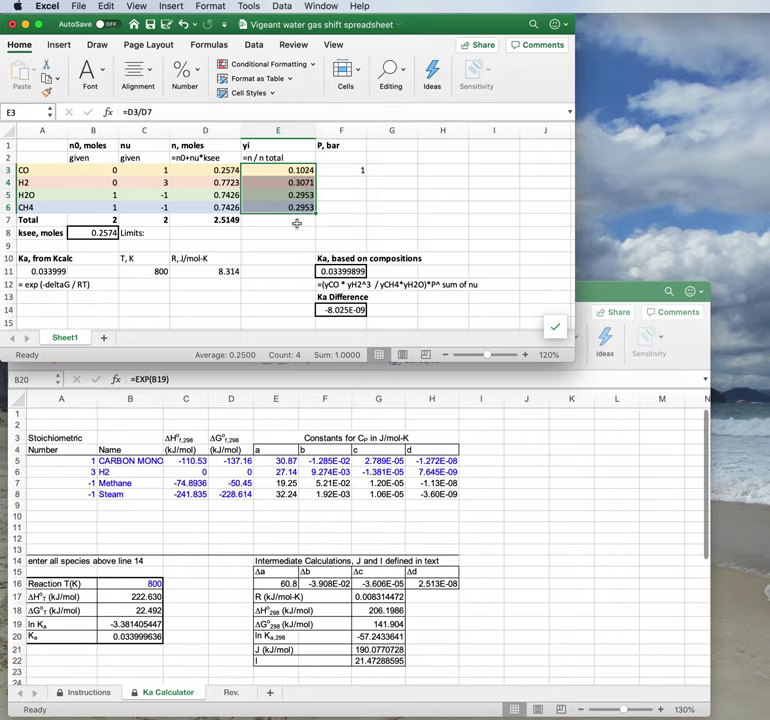
{"action": "left_click", "coordinate": [280, 256]}
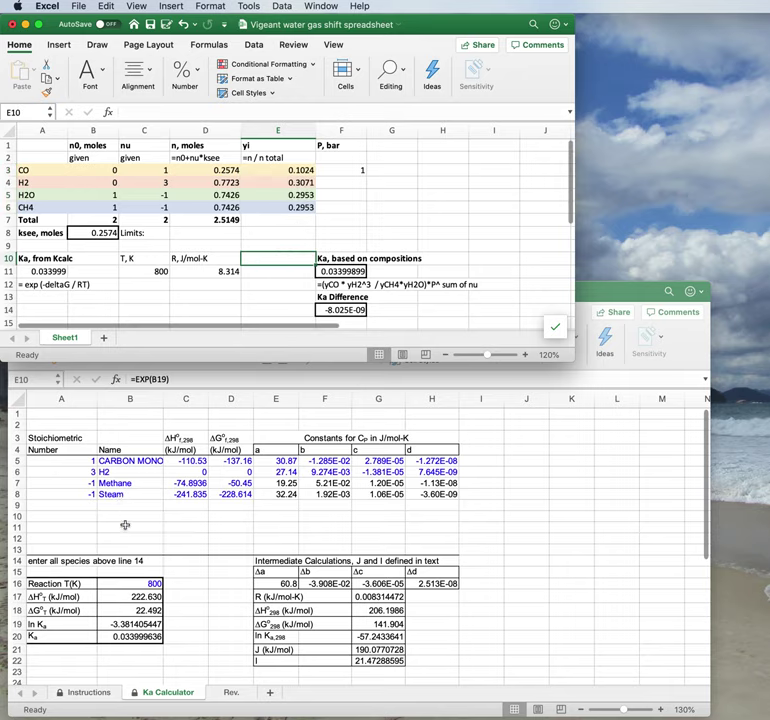
Step: Set Kcalc's reaction temperature to 500 K and copy the recalculated Ka
{"action": "left_click", "coordinate": [152, 584]}
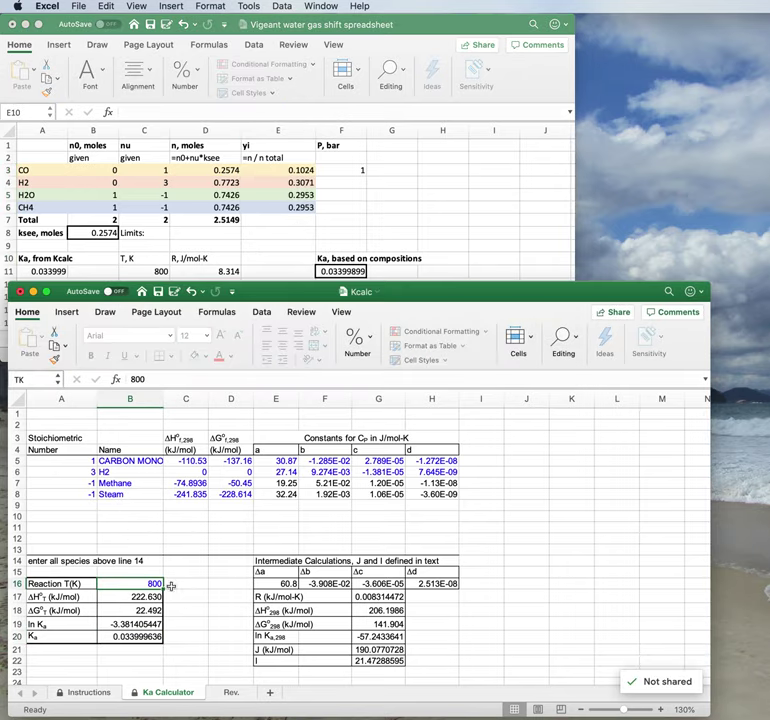
{"action": "left_click", "coordinate": [273, 242]}
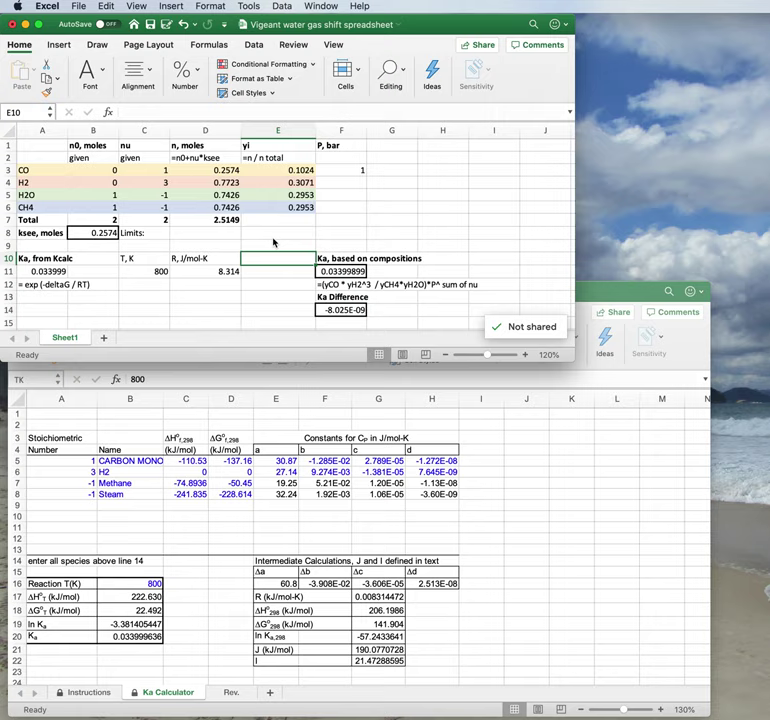
{"action": "left_click", "coordinate": [94, 233]}
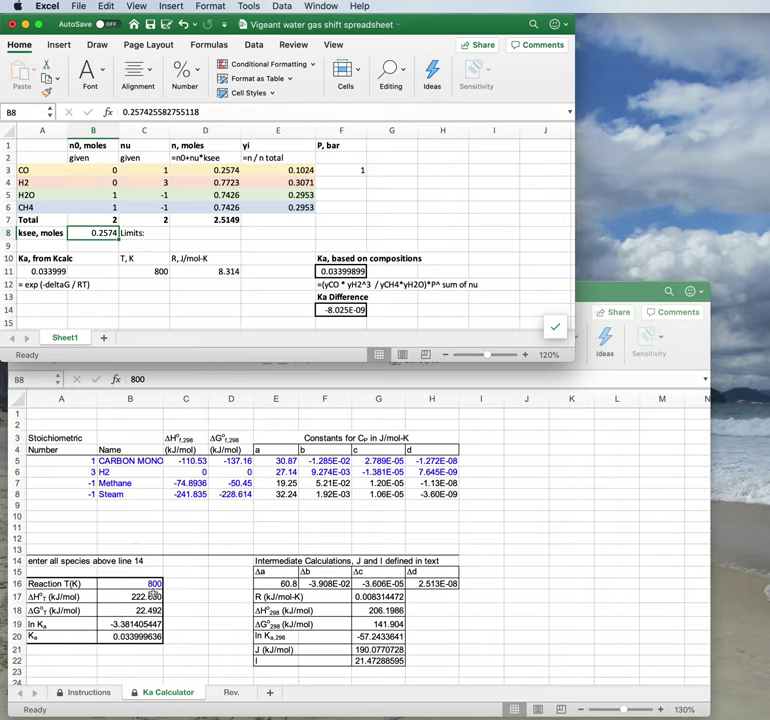
{"action": "left_click", "coordinate": [143, 585]}
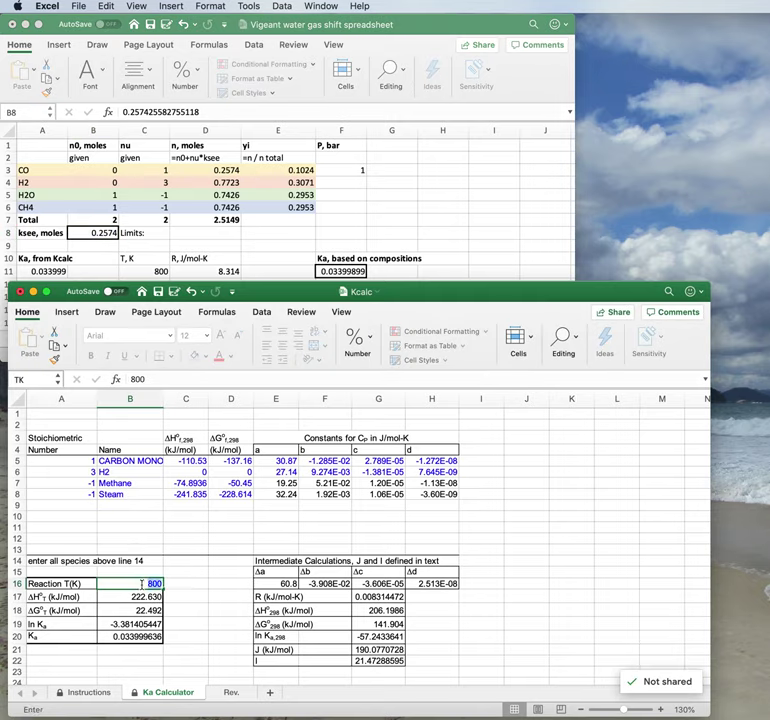
{"action": "type", "text": "500"}
{"action": "key", "text": "Return"}
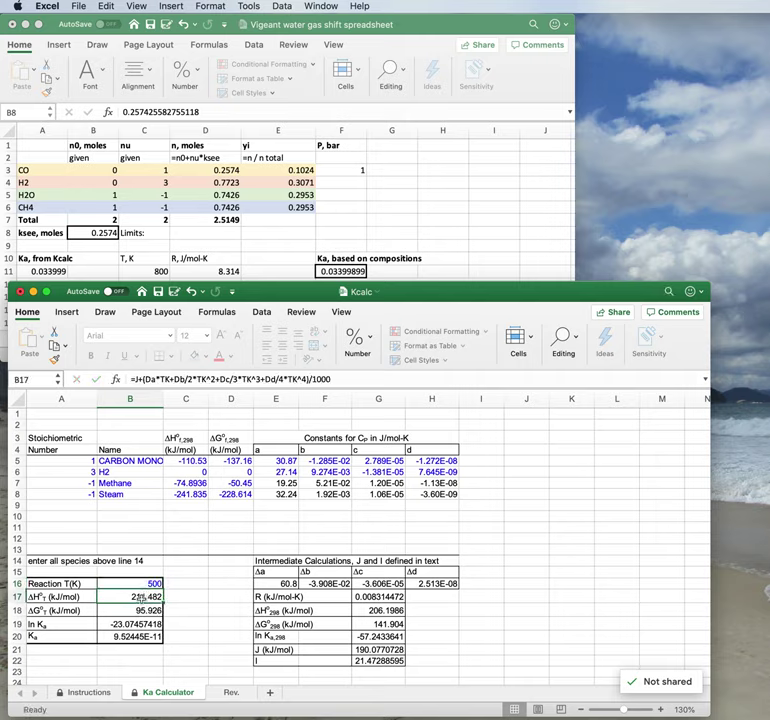
{"action": "left_click", "coordinate": [138, 637]}
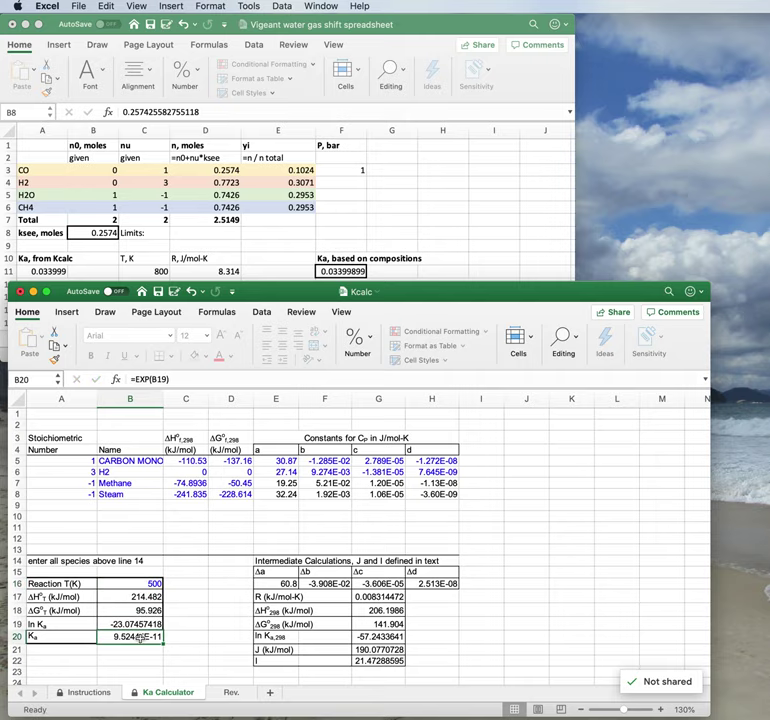
{"action": "key", "text": "cmd+c"}
Step: Paste Special the Ka value 9.5244E-11 as values into Sheet1 cell A11
{"action": "left_click", "coordinate": [35, 272]}
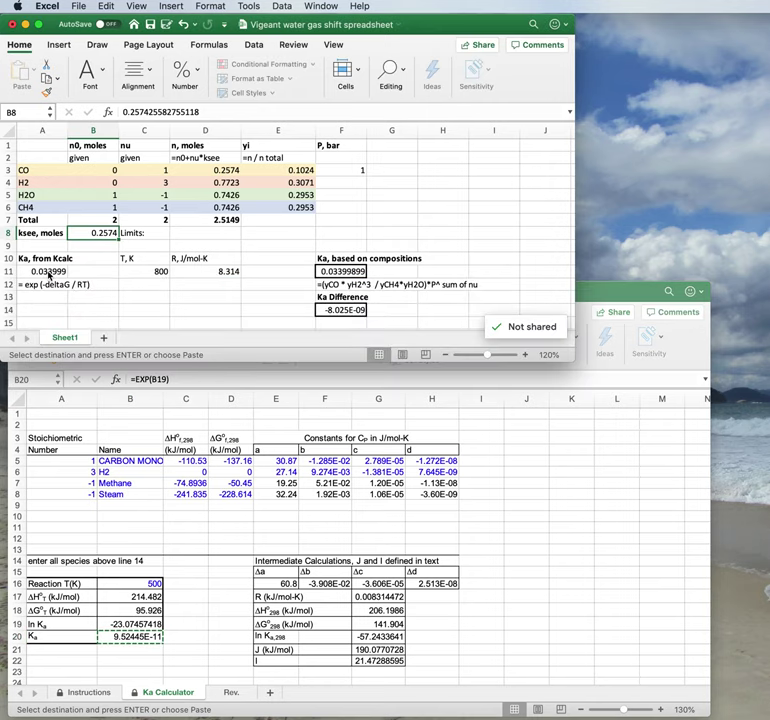
{"action": "left_click", "coordinate": [35, 272]}
{"action": "right_click", "coordinate": [33, 272]}
{"action": "mouse_move", "coordinate": [90, 314]}
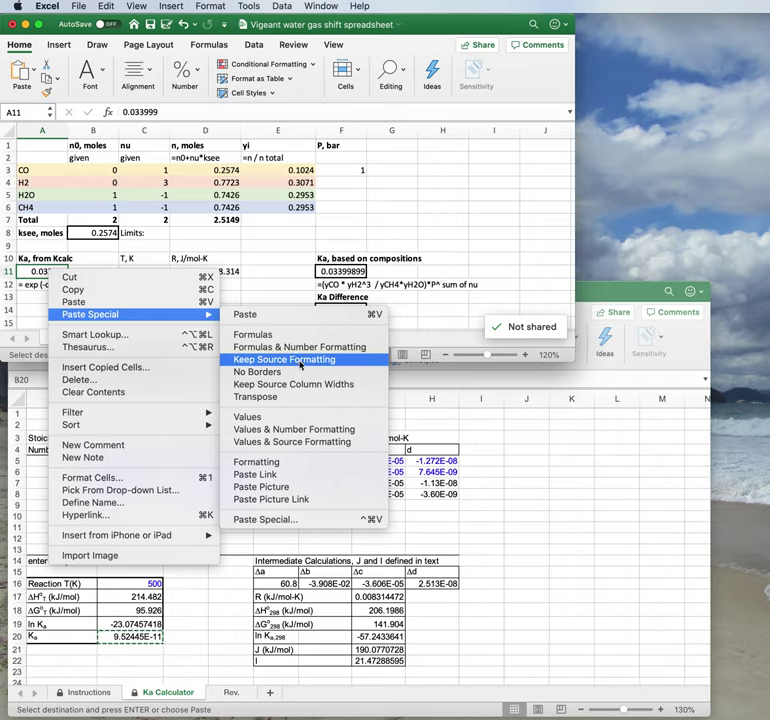
{"action": "left_click", "coordinate": [304, 417]}
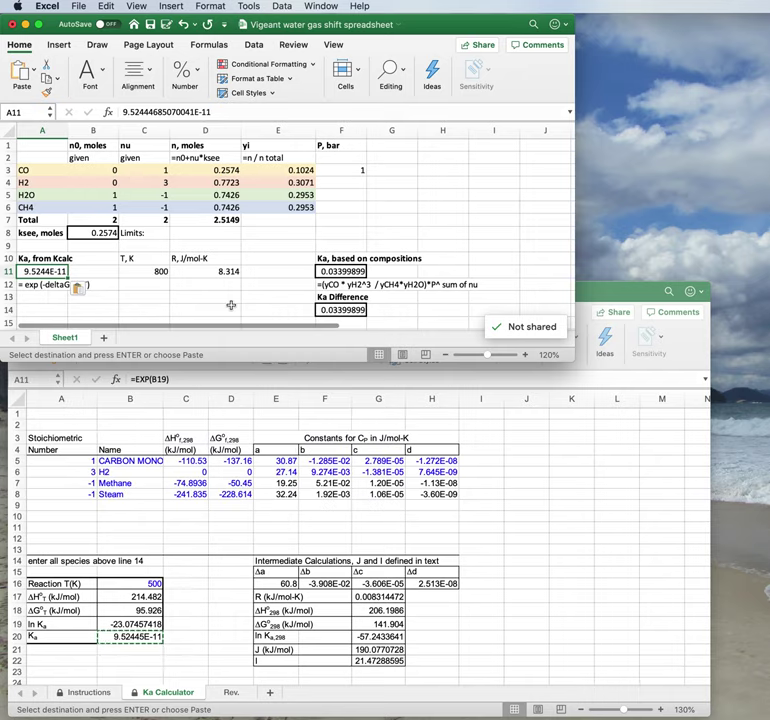
{"action": "left_click", "coordinate": [99, 232]}
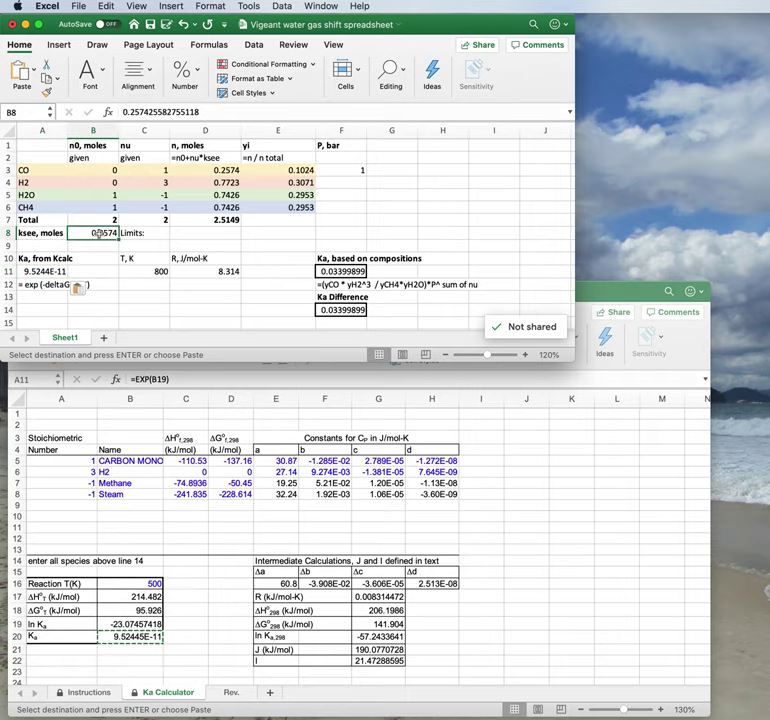
Step: Goal Seek F14 to 0 by changing B8 at 500 K, giving ksee 0.0096
{"action": "left_click", "coordinate": [248, 6]}
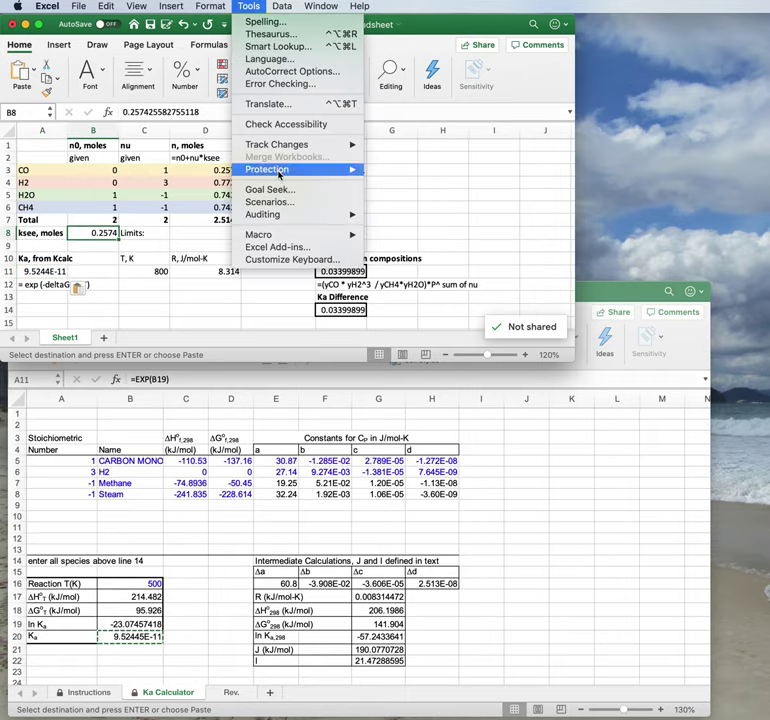
{"action": "left_click", "coordinate": [285, 190]}
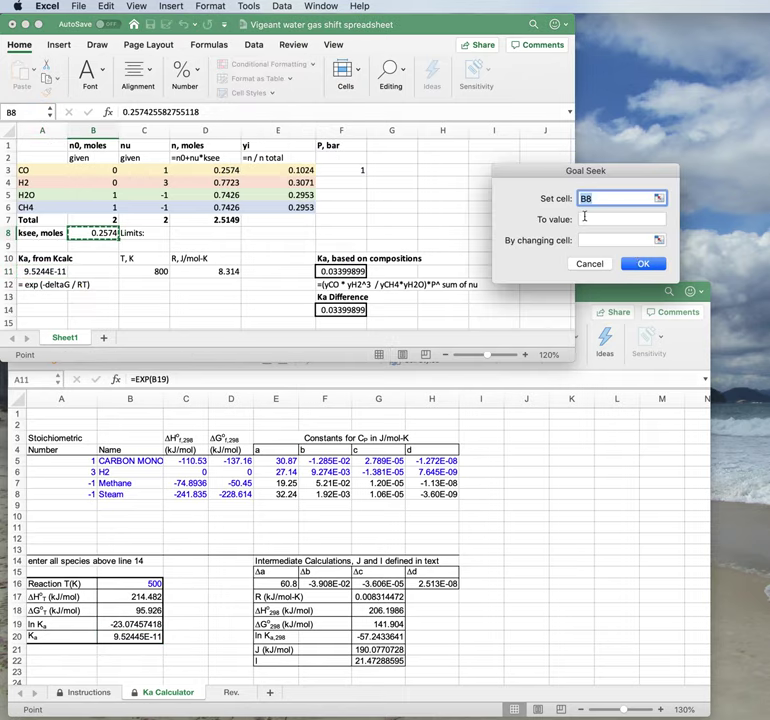
{"action": "left_click", "coordinate": [359, 310]}
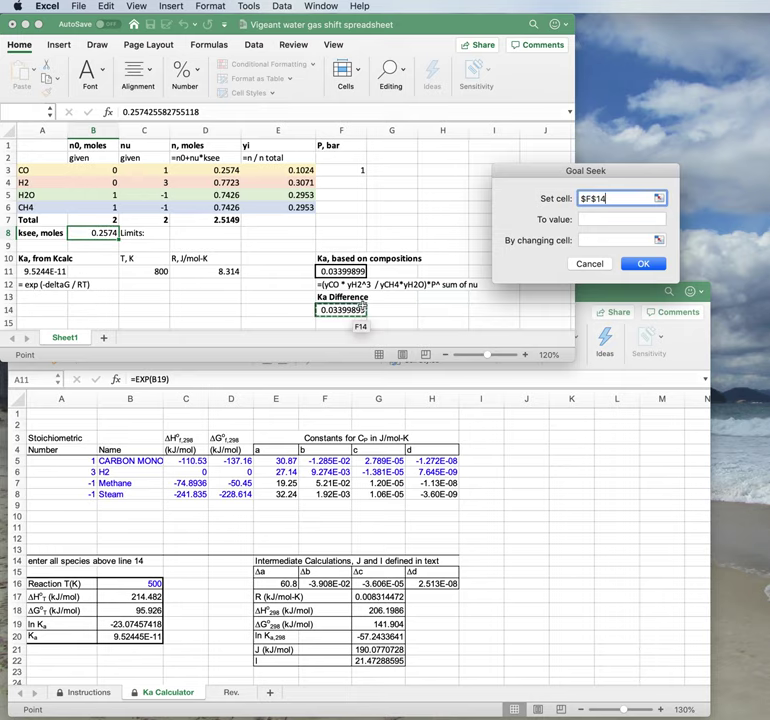
{"action": "left_click", "coordinate": [619, 219]}
{"action": "type", "text": "0"}
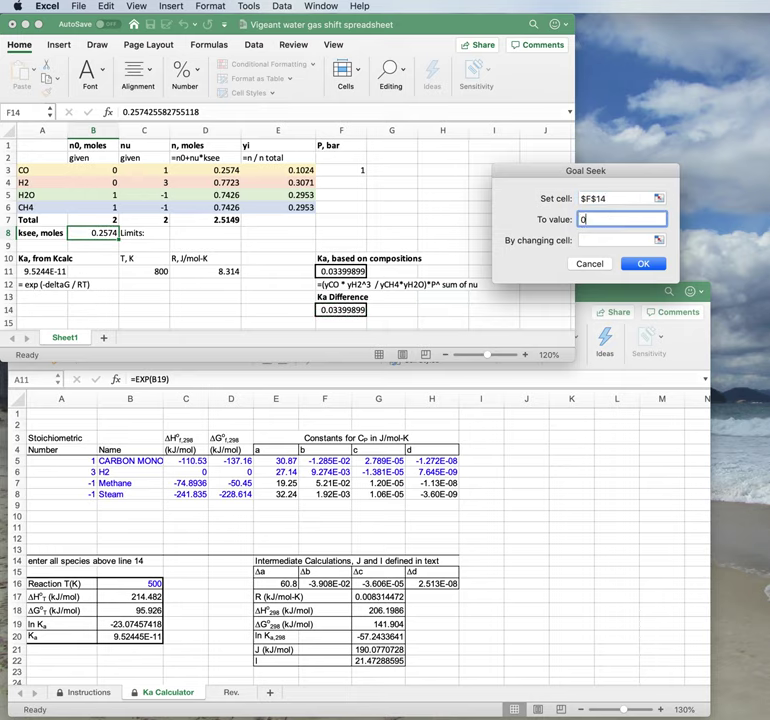
{"action": "left_click", "coordinate": [611, 238]}
{"action": "left_click", "coordinate": [103, 232]}
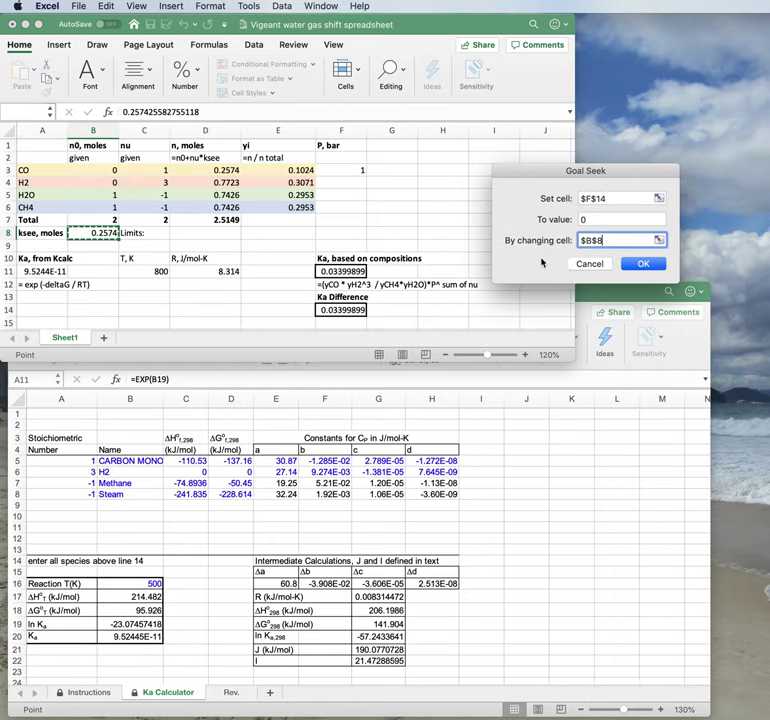
{"action": "left_click", "coordinate": [645, 264]}
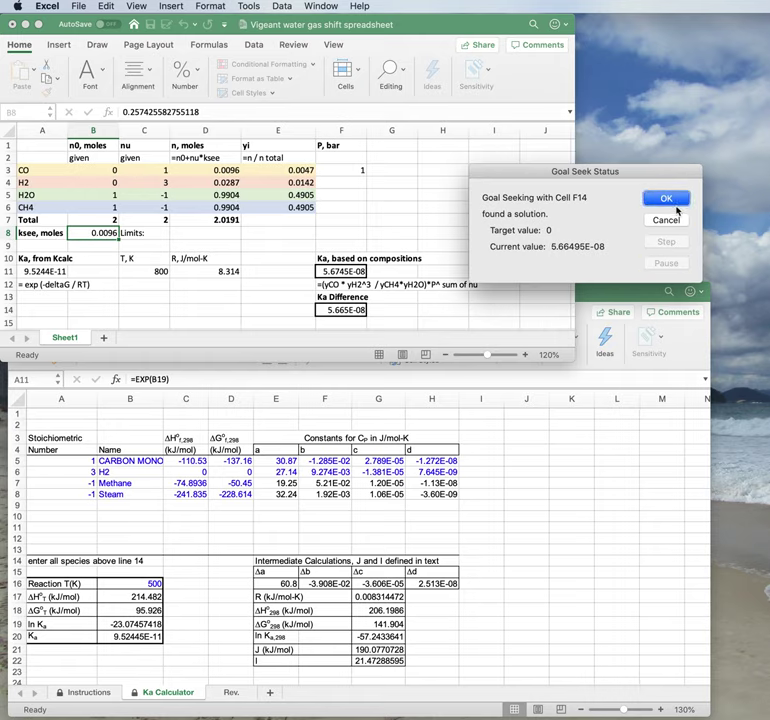
{"action": "left_click", "coordinate": [666, 198]}
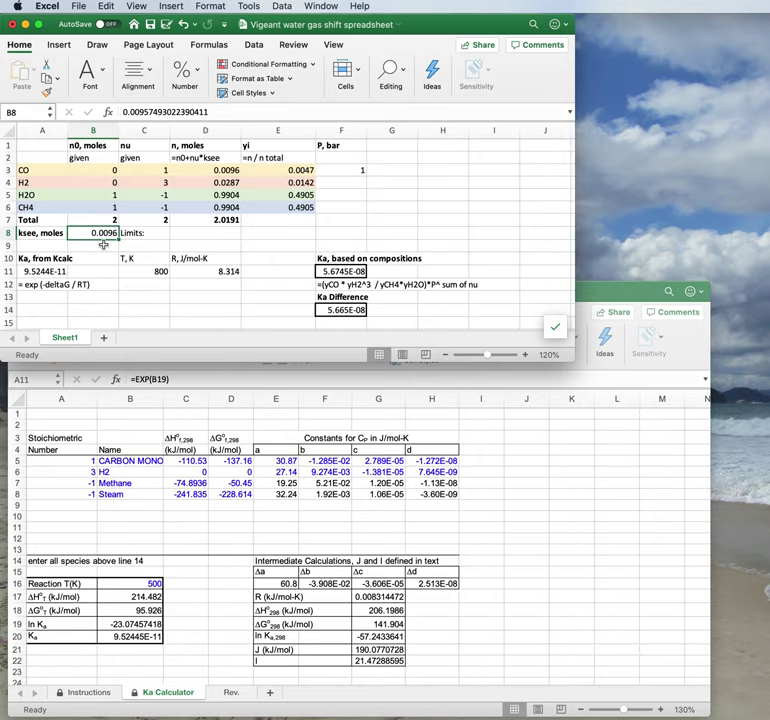
{"action": "left_click", "coordinate": [301, 170]}
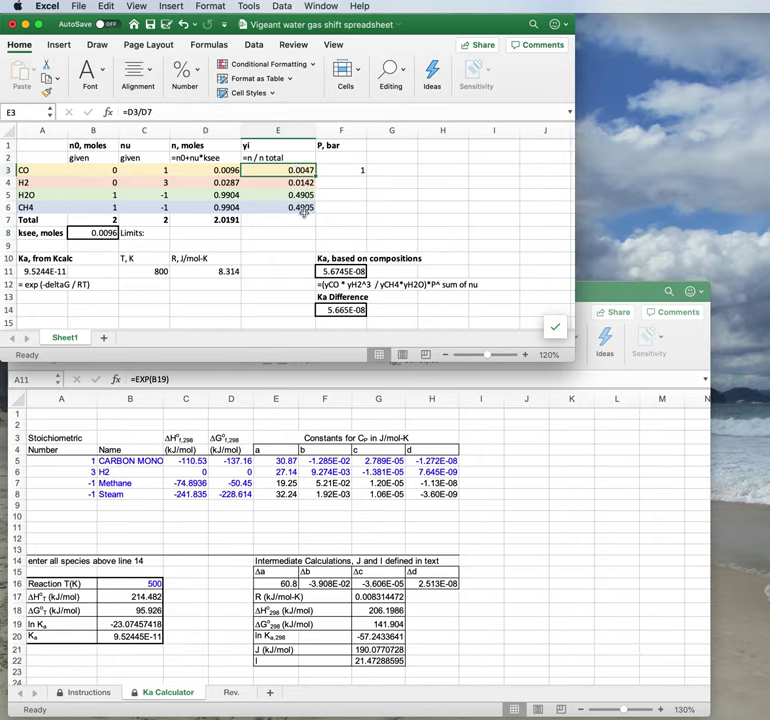
{"action": "key", "text": "Down"}
{"action": "key", "text": "Down"}
{"action": "key", "text": "Down"}
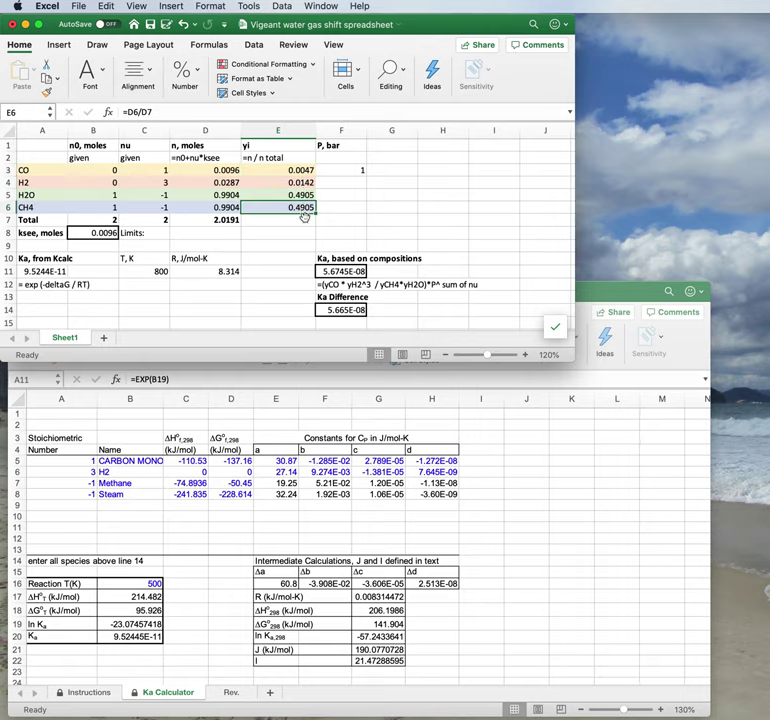
{"action": "left_click", "coordinate": [348, 272]}
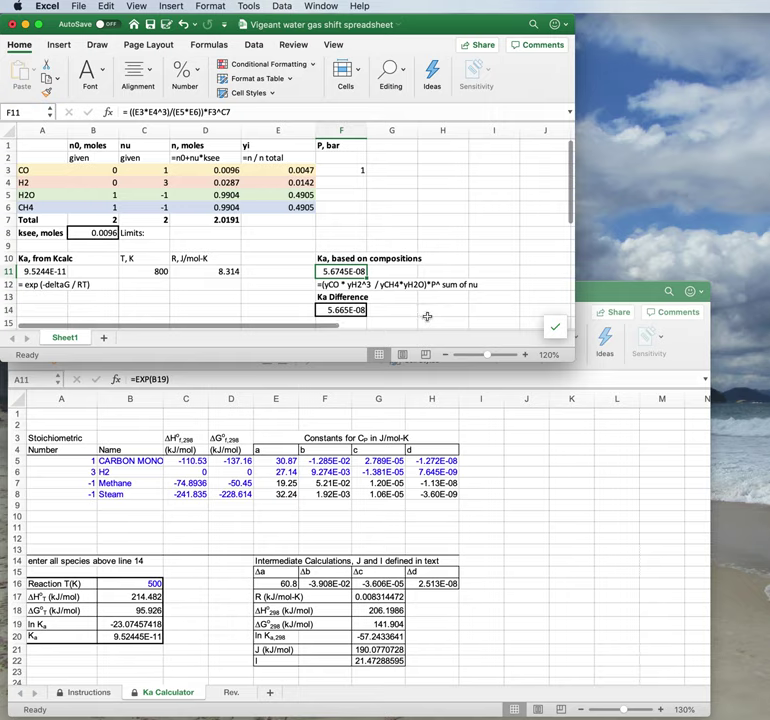
{"action": "left_click", "coordinate": [365, 311]}
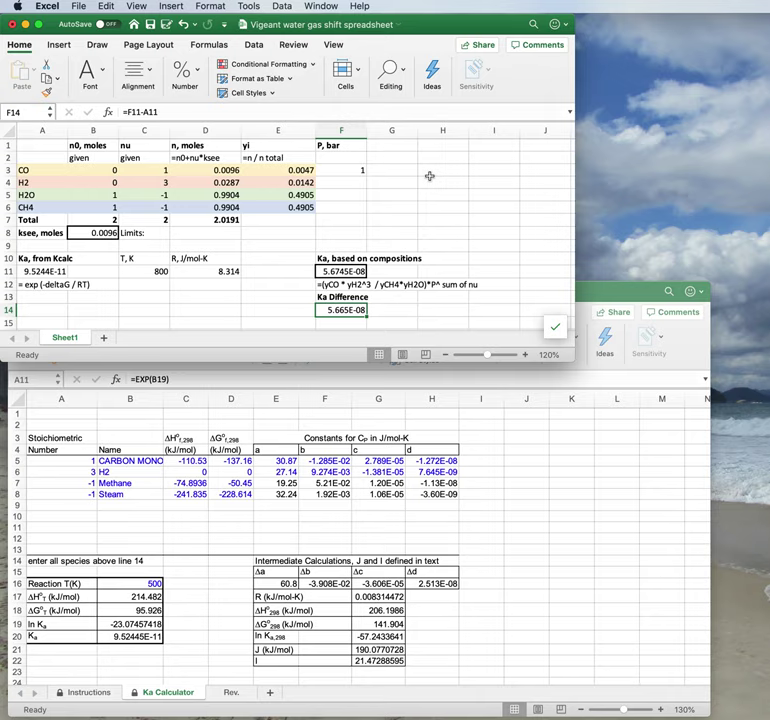
Step: Try a pressure of 2 bar in F3, then change it to 0.5 bar
{"action": "left_click", "coordinate": [358, 171]}
{"action": "type", "text": "2"}
{"action": "key", "text": "Return"}
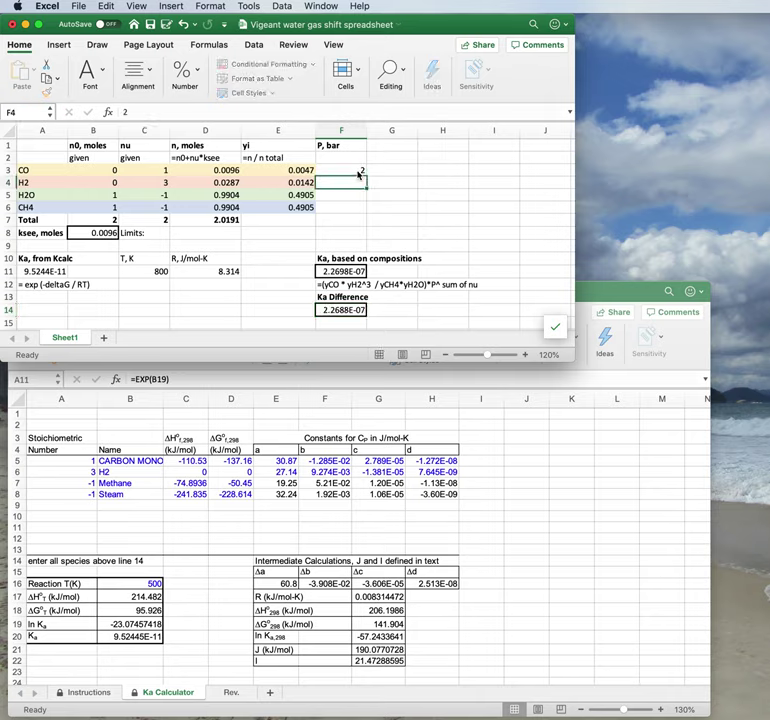
{"action": "left_click", "coordinate": [359, 172]}
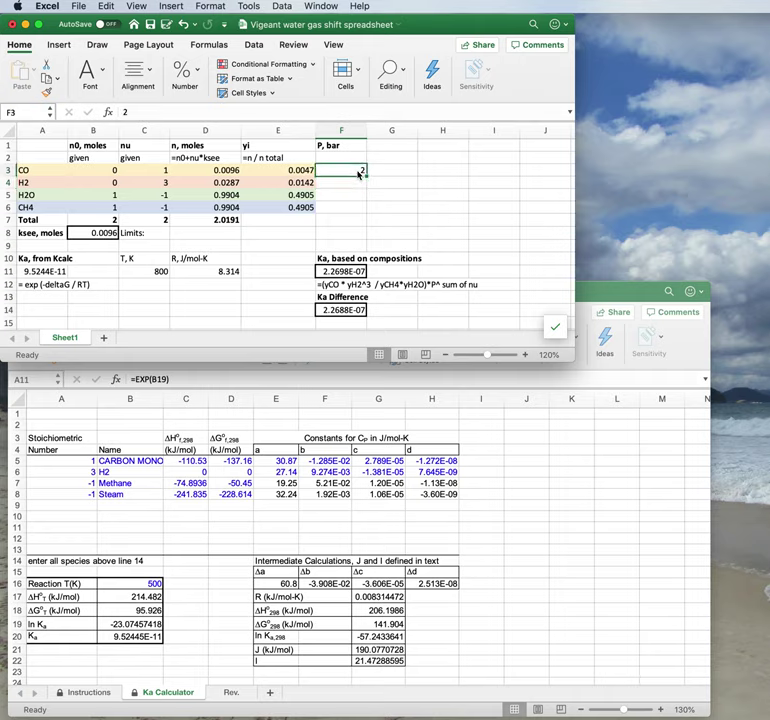
{"action": "type", "text": "0.5"}
{"action": "key", "text": "Return"}
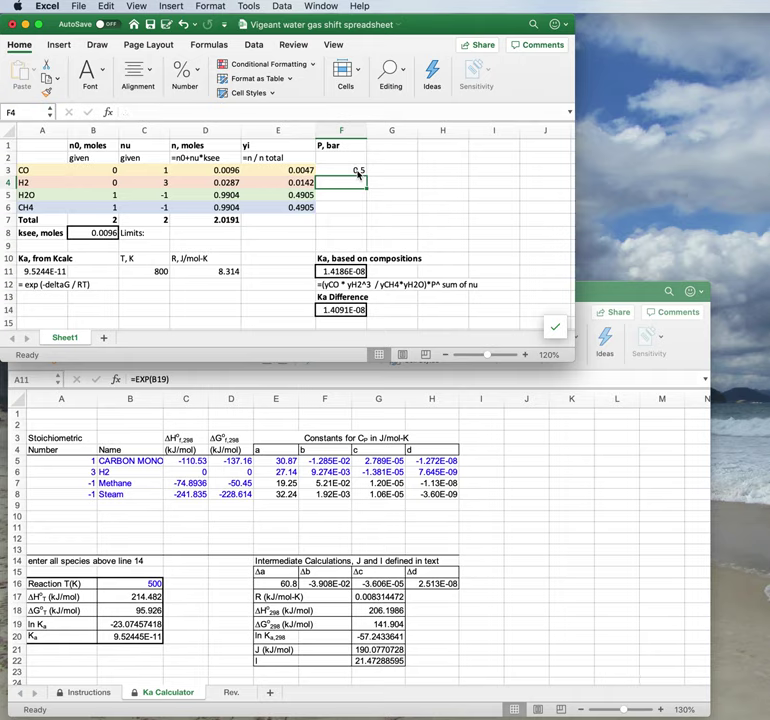
{"action": "left_click", "coordinate": [352, 167]}
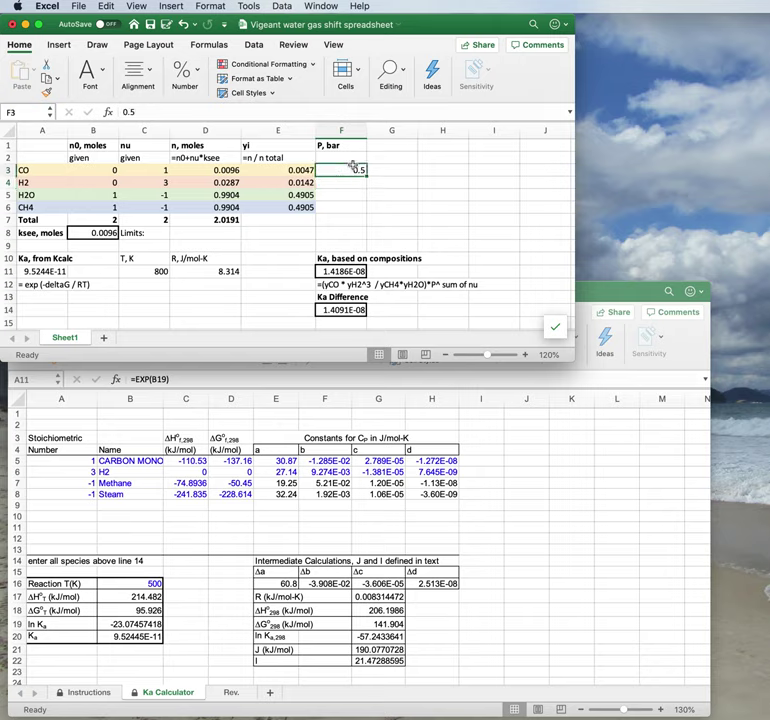